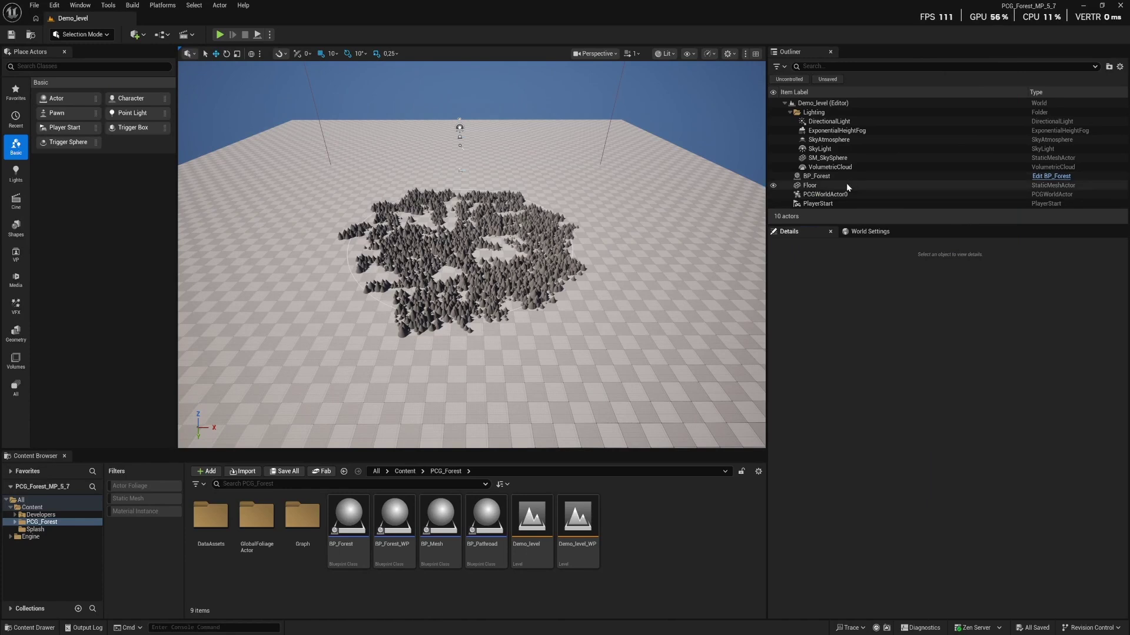
Examine the vegetation mesh slots of the BP_Forest actor, including its New - Mega Plants category
click(818, 176)
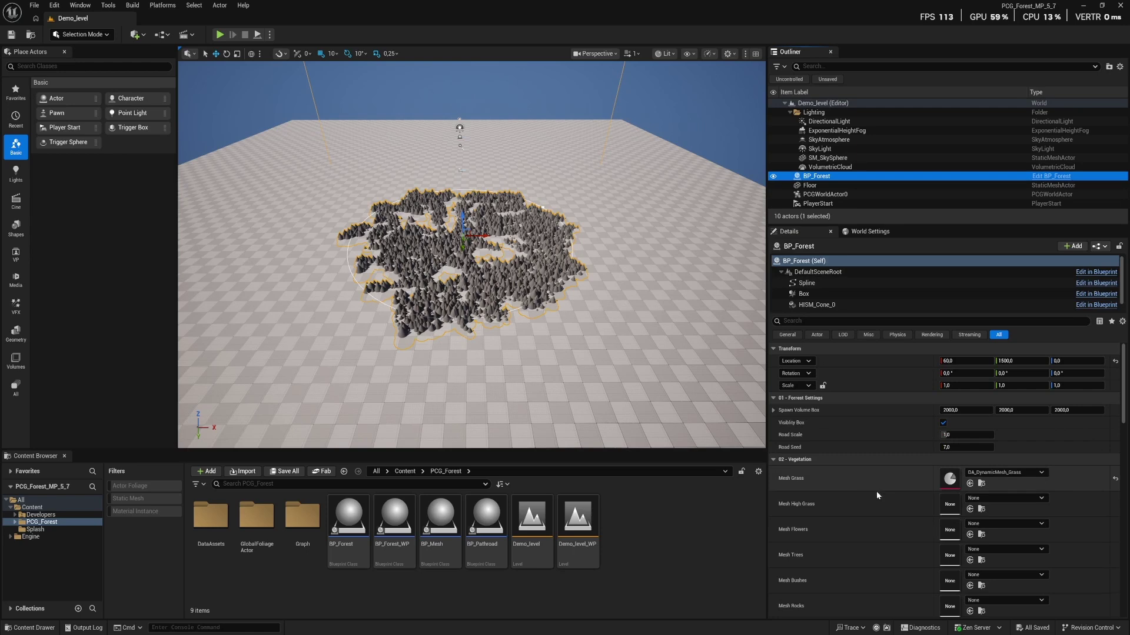
scroll(916, 506, down, 5)
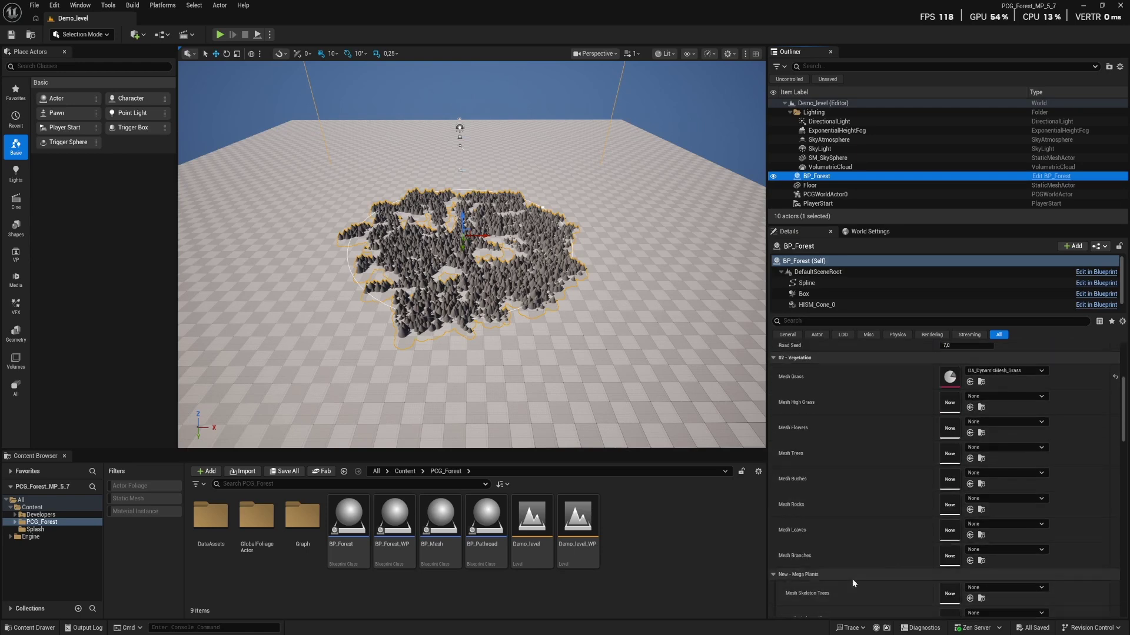
click(774, 532)
click(774, 531)
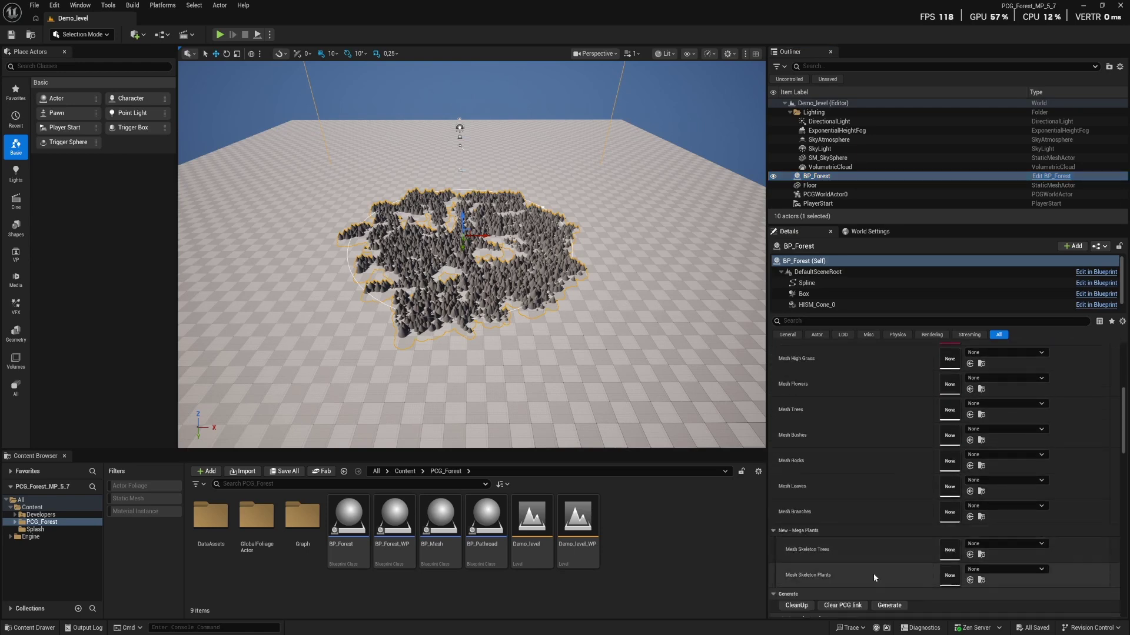
click(774, 530)
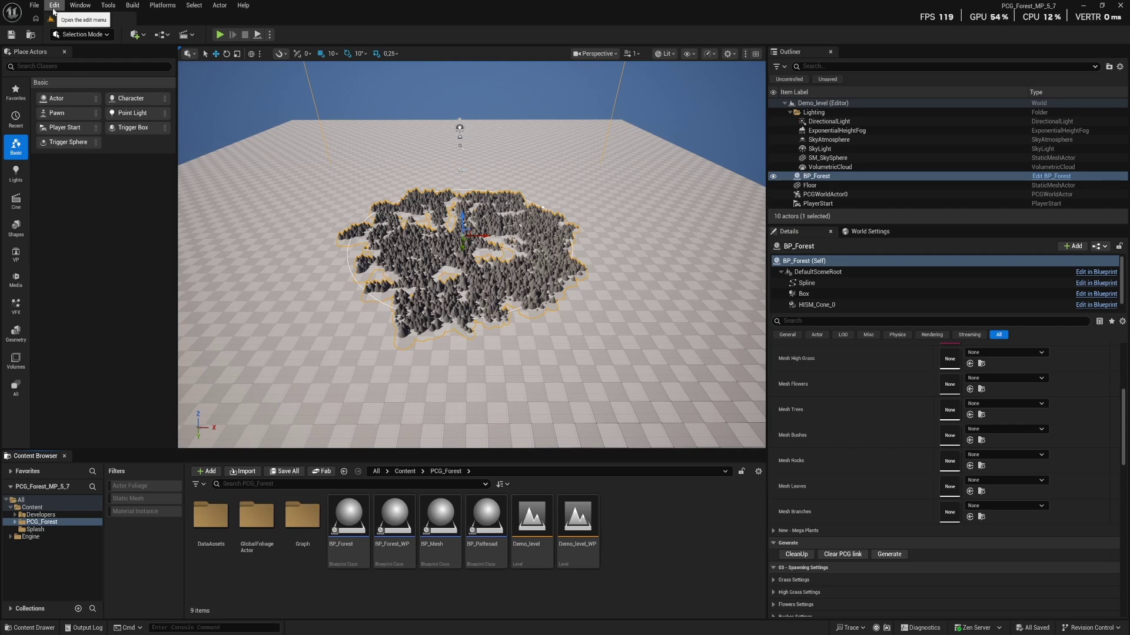
Add the free Megaplants European Aspen and Common Hazel assets from Fab to the project
click(323, 472)
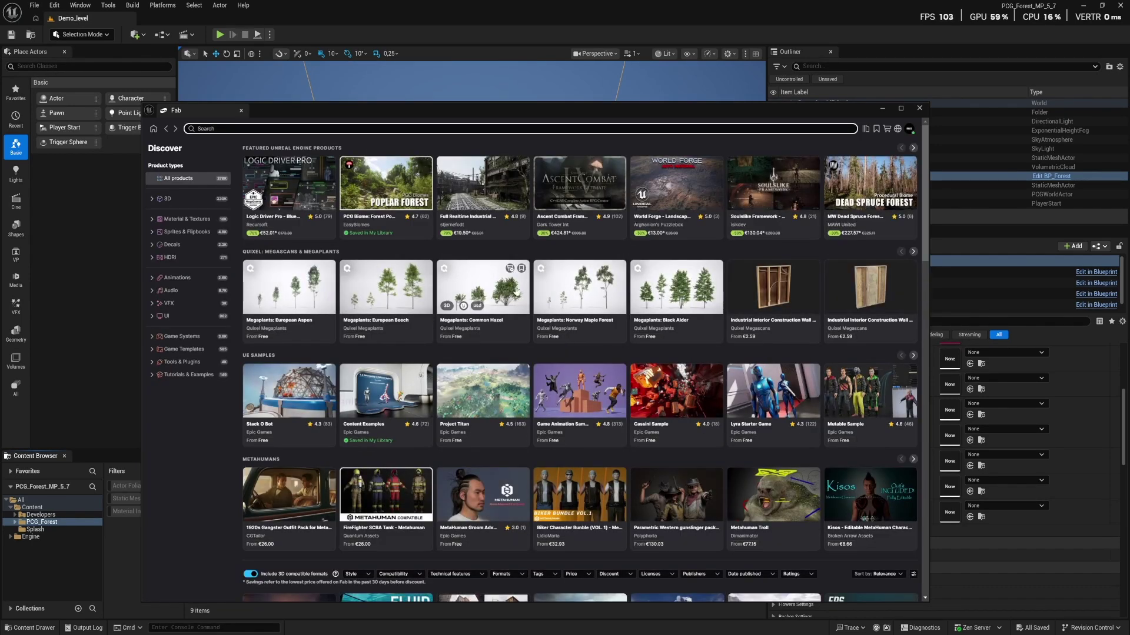
click(292, 291)
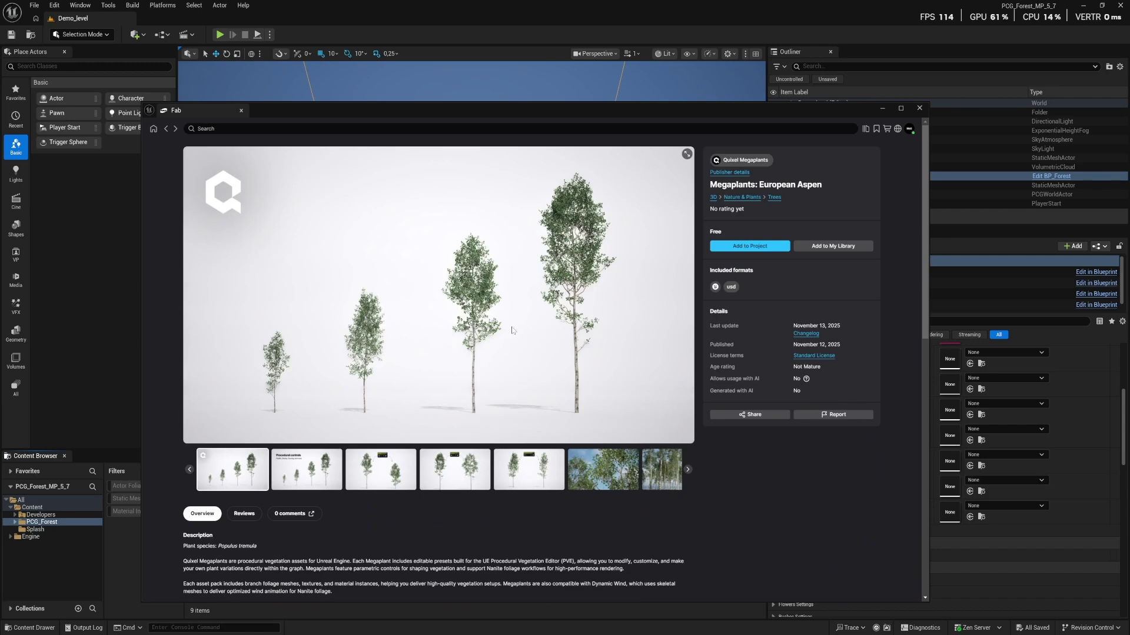
scroll(544, 453, down, 5)
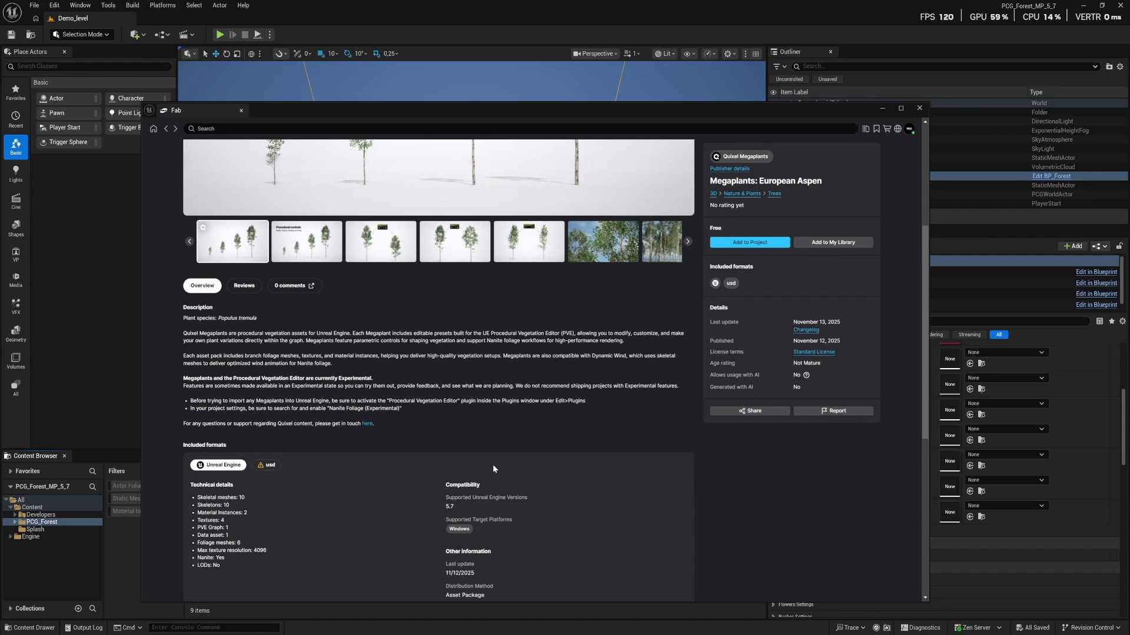
scroll(505, 456, up, 4)
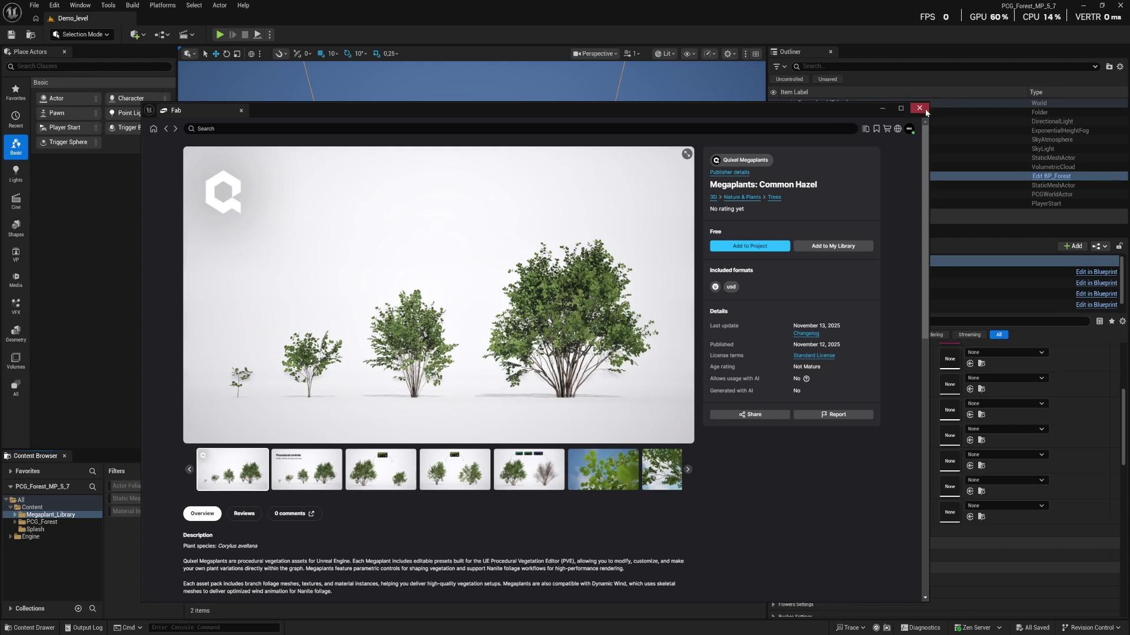
click(918, 108)
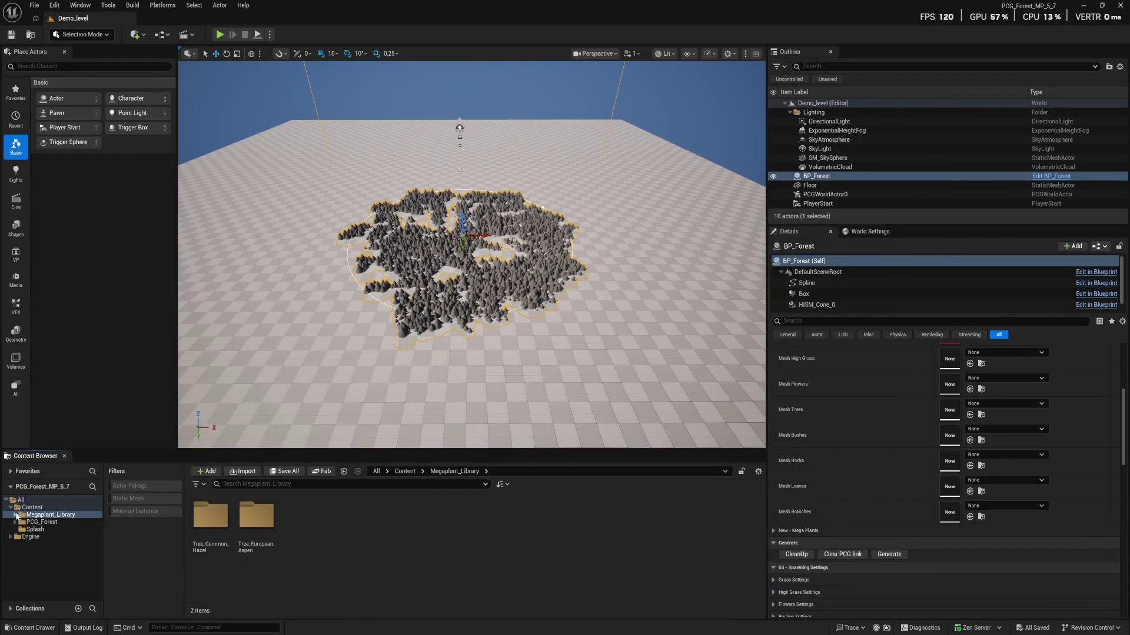
Expand the Megaplant_Library folders and open Tree_European_Aspen_01 to show its assets
click(14, 515)
click(40, 523)
click(19, 523)
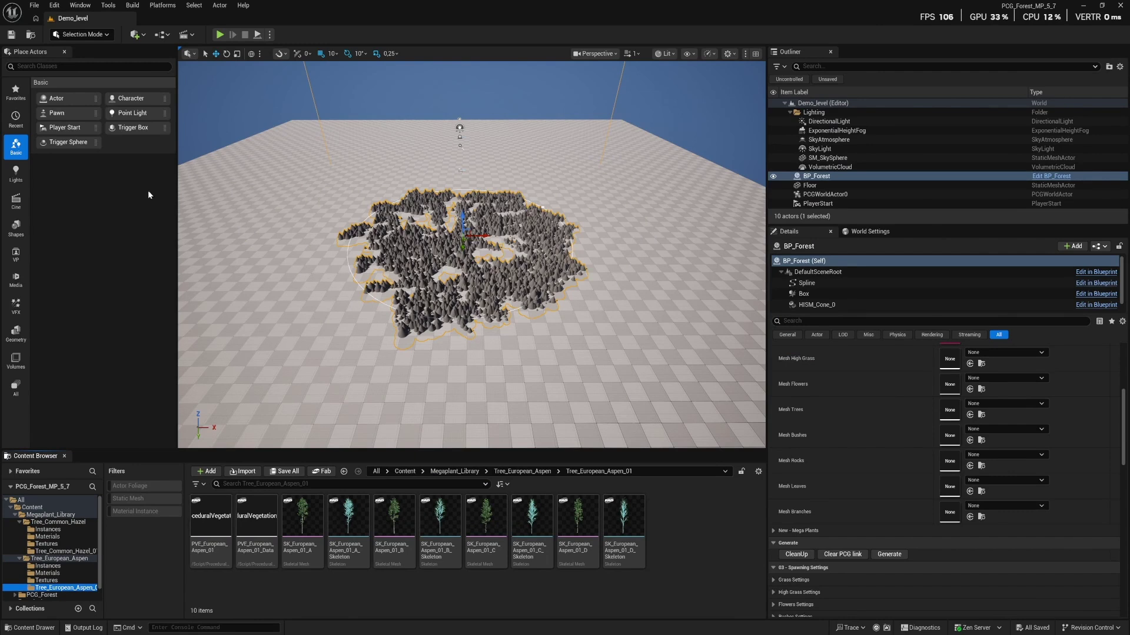
Enable Nanite Foliage (Experimental) in the project's rendering settings
click(54, 6)
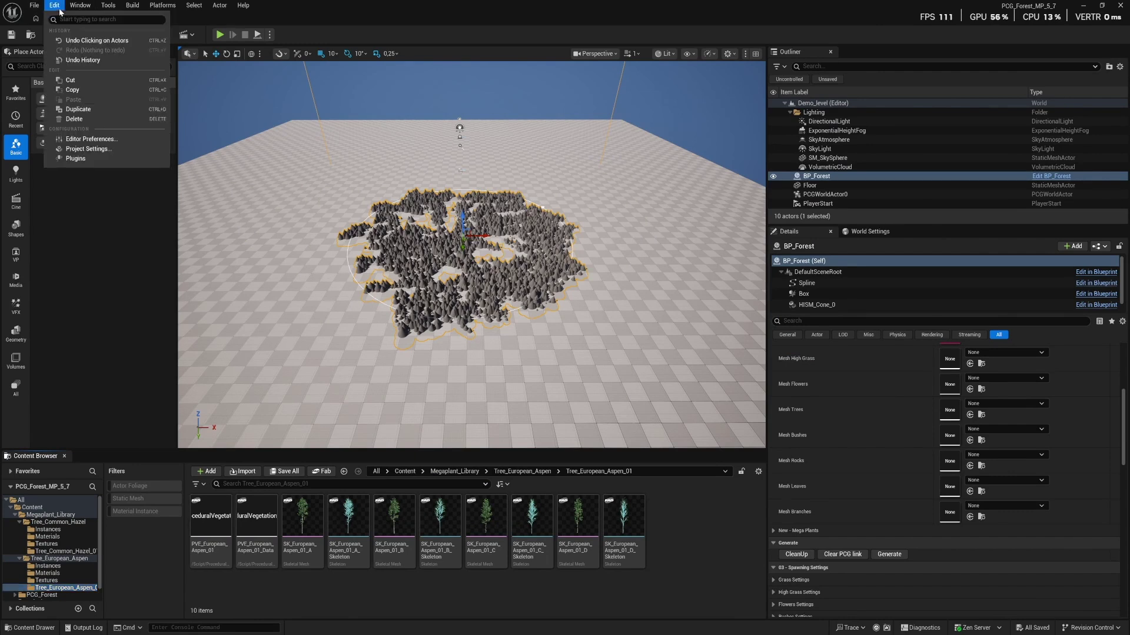
click(102, 149)
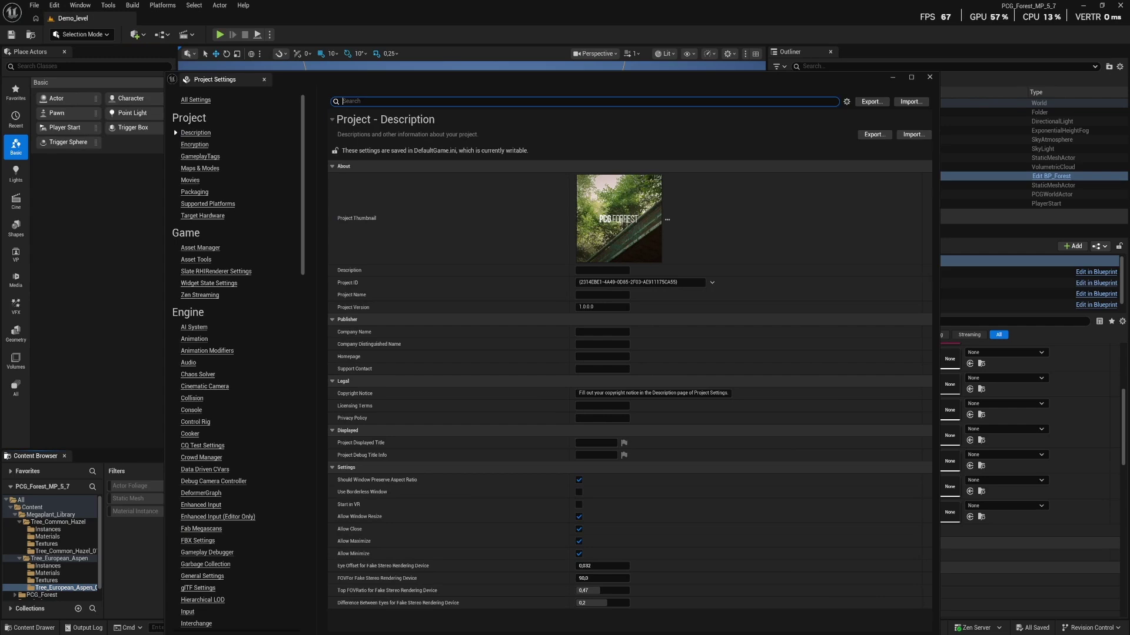
text(nanite)
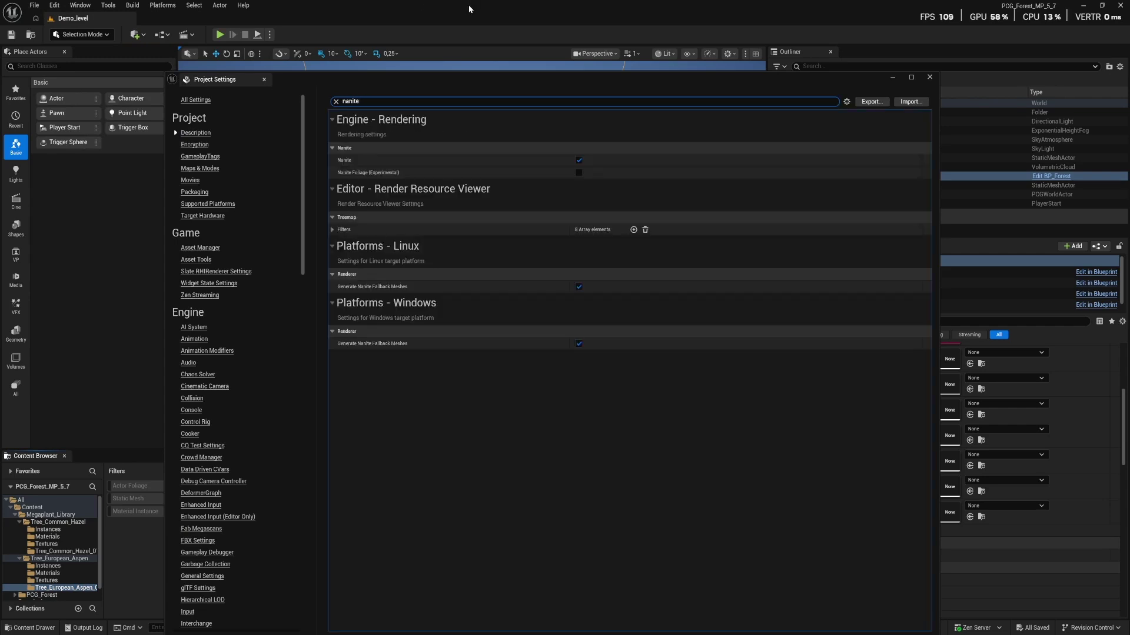
click(579, 172)
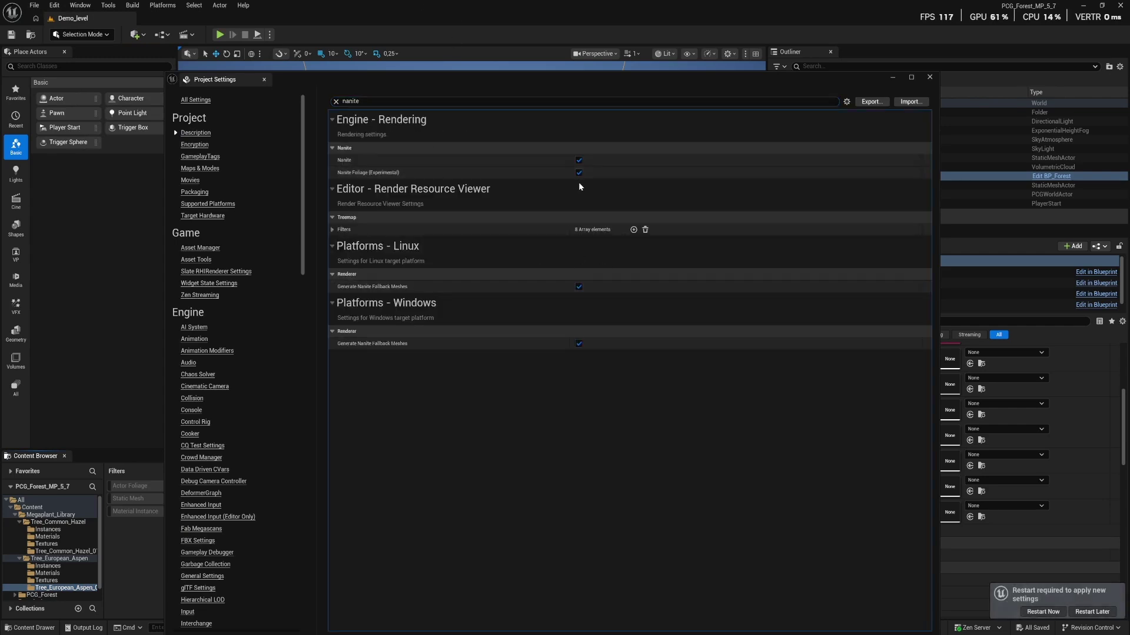
click(929, 77)
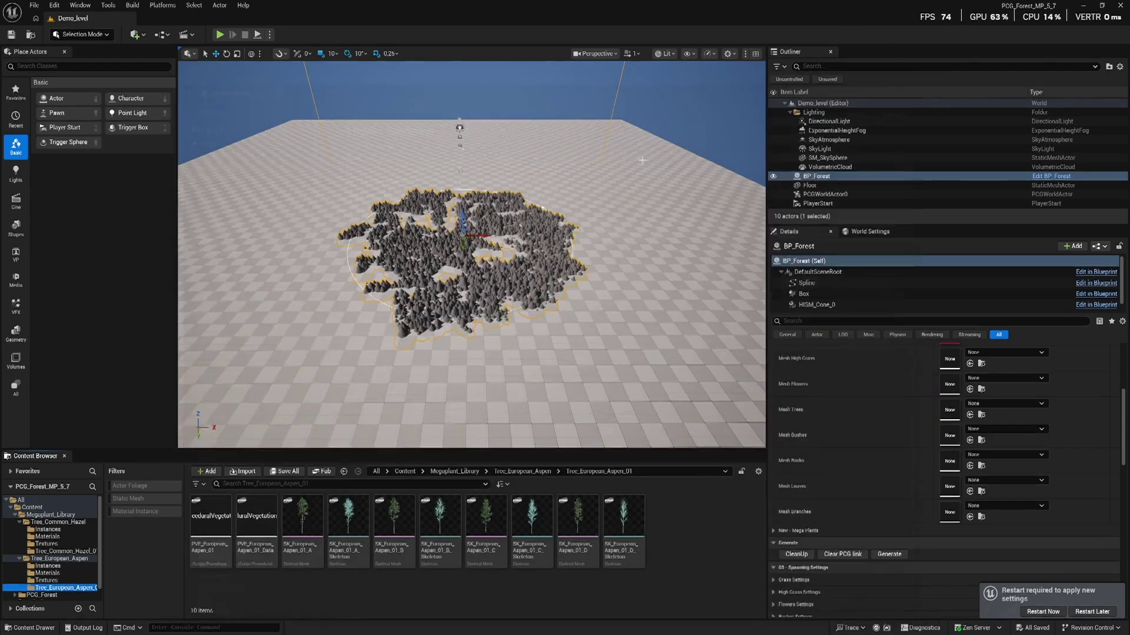
Find the Procedural Vegetation Editor plugin, enable it and accept its experimental status
click(55, 6)
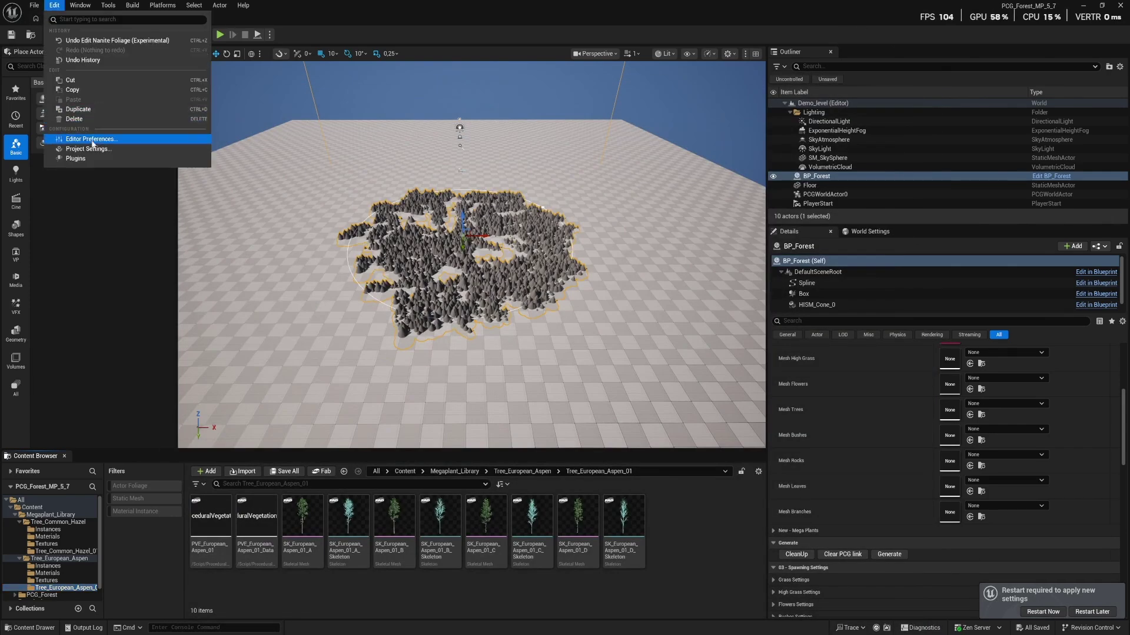
click(65, 150)
click(288, 106)
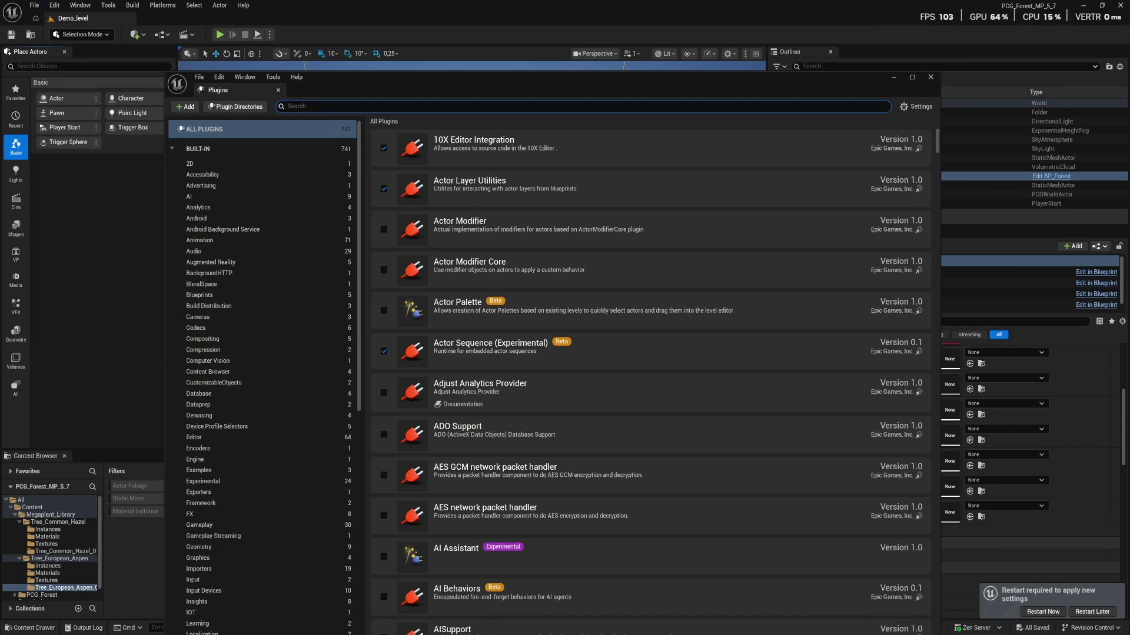
text(vegeat)
key(BackSpace)
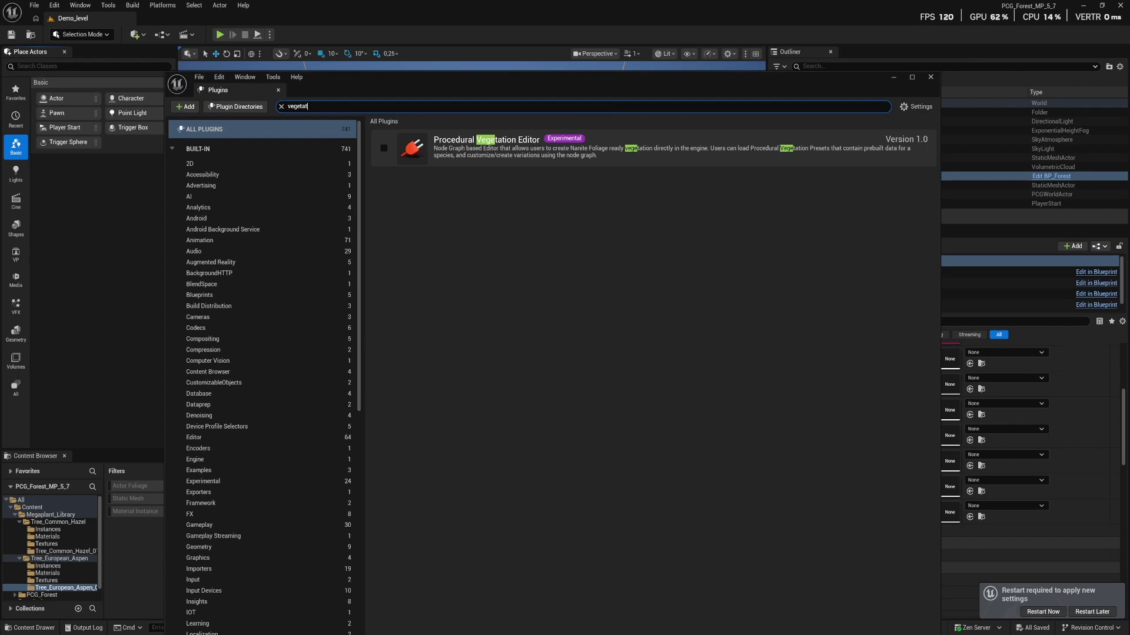
click(384, 148)
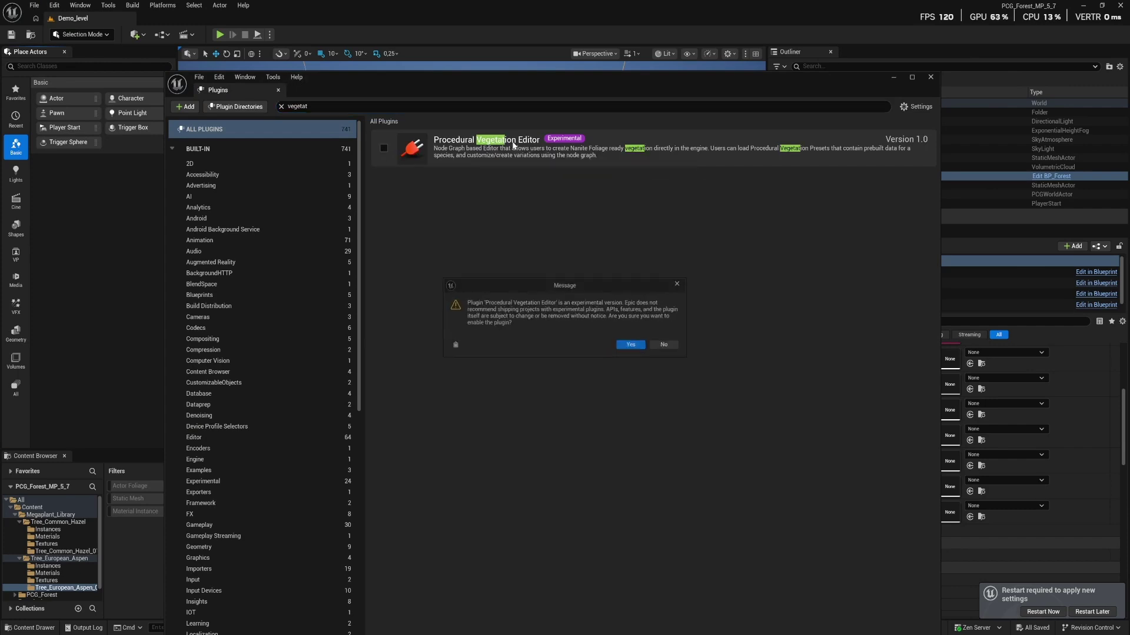
click(634, 346)
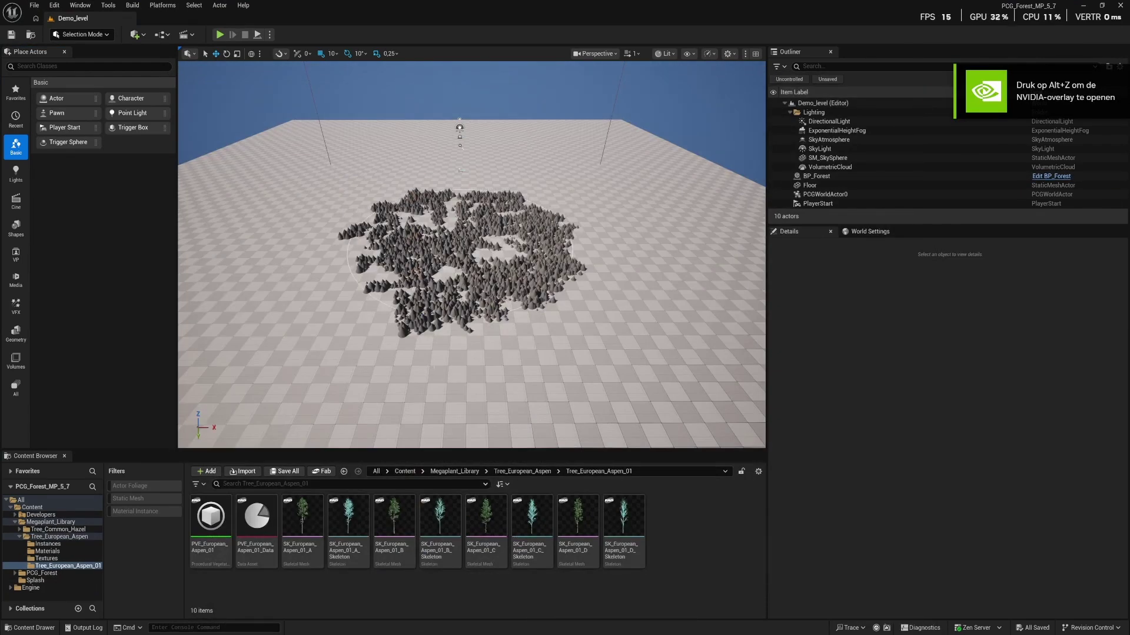
Reset the Mesh Grass slot of the BP_Forest actor to None
click(504, 293)
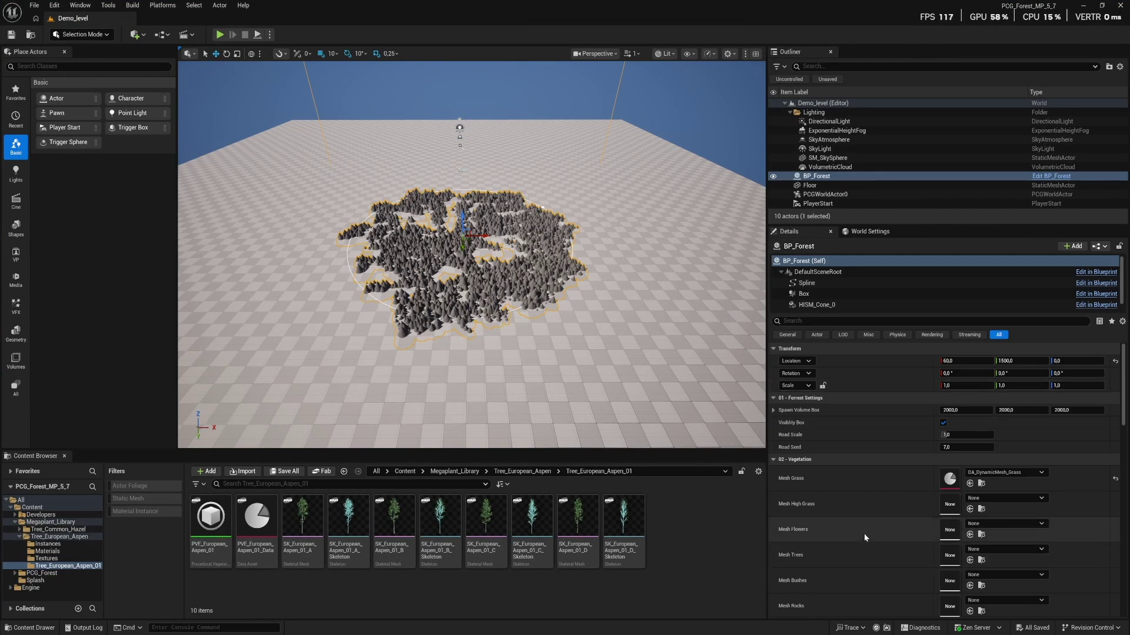
click(1114, 480)
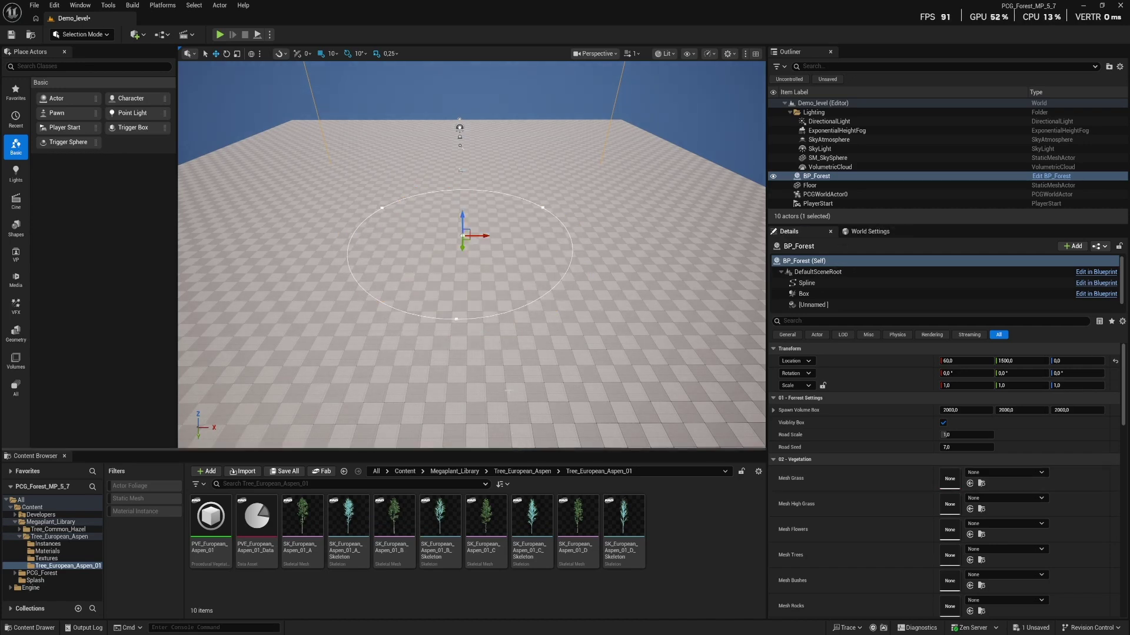
click(517, 376)
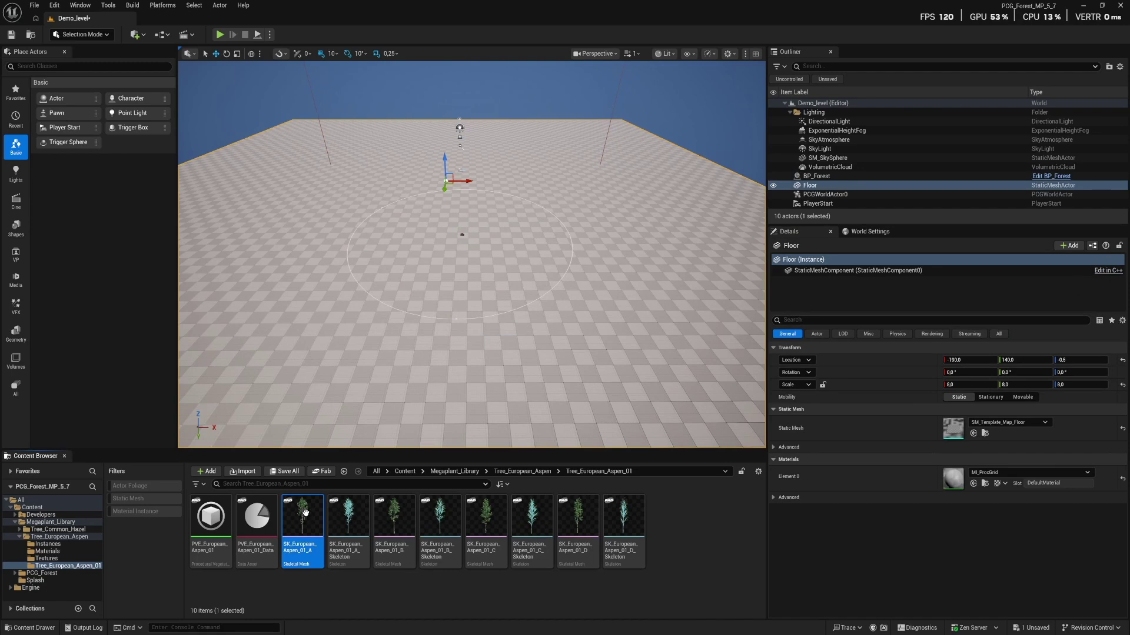
Place SK_European_Aspen_01_A on the floor to preview the tree, and delete it again
drag(453, 239, 455, 263)
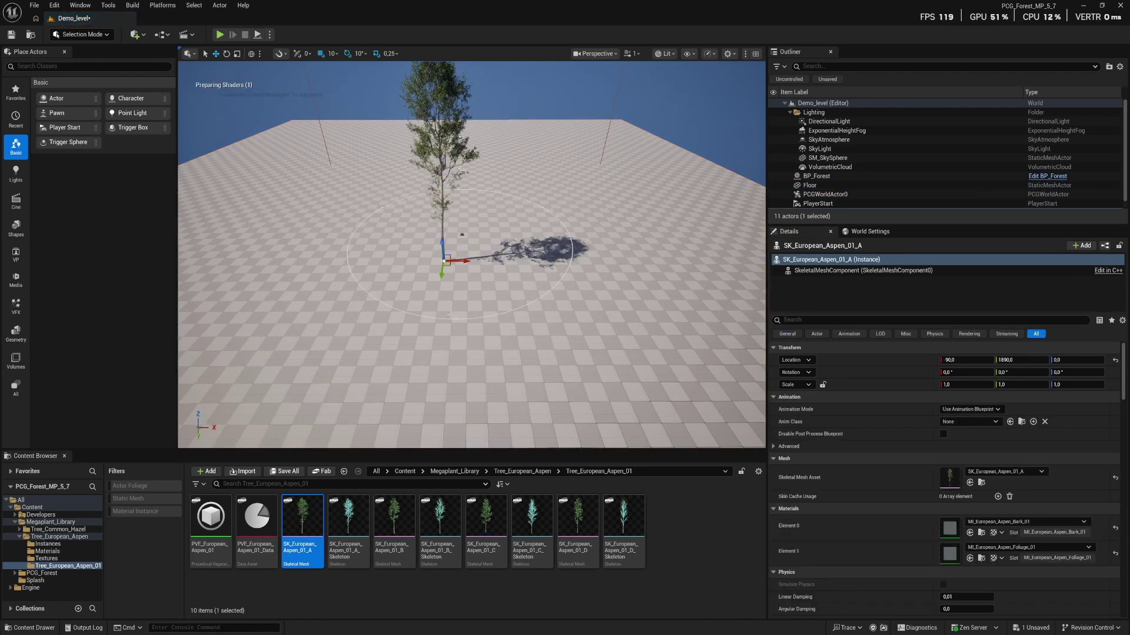
right_drag(449, 315, 394, 213)
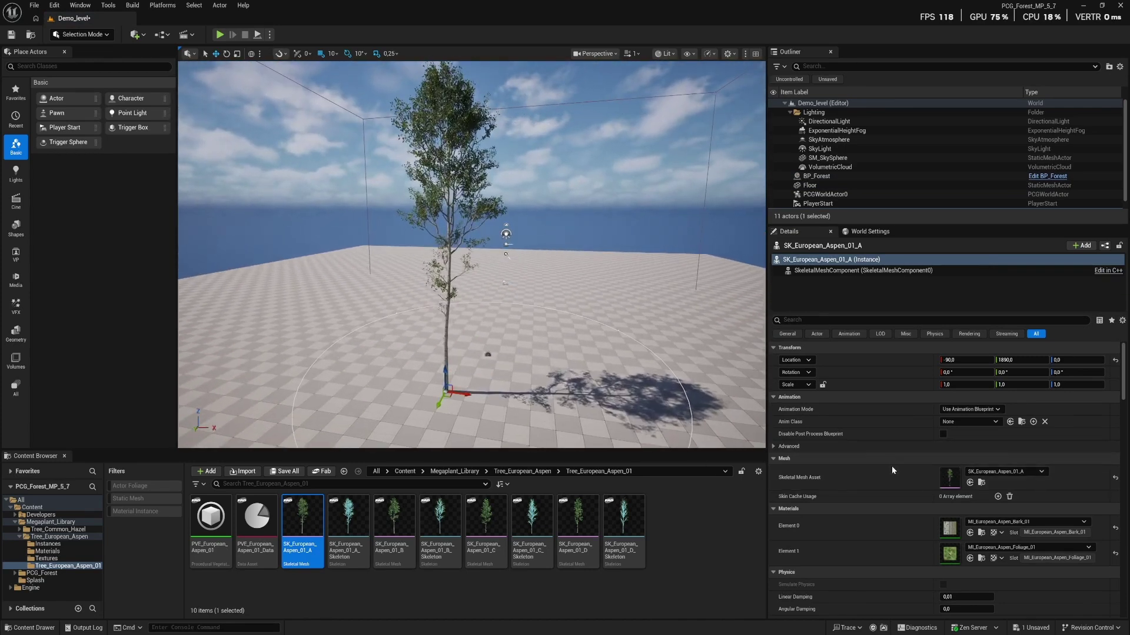
key(Delete)
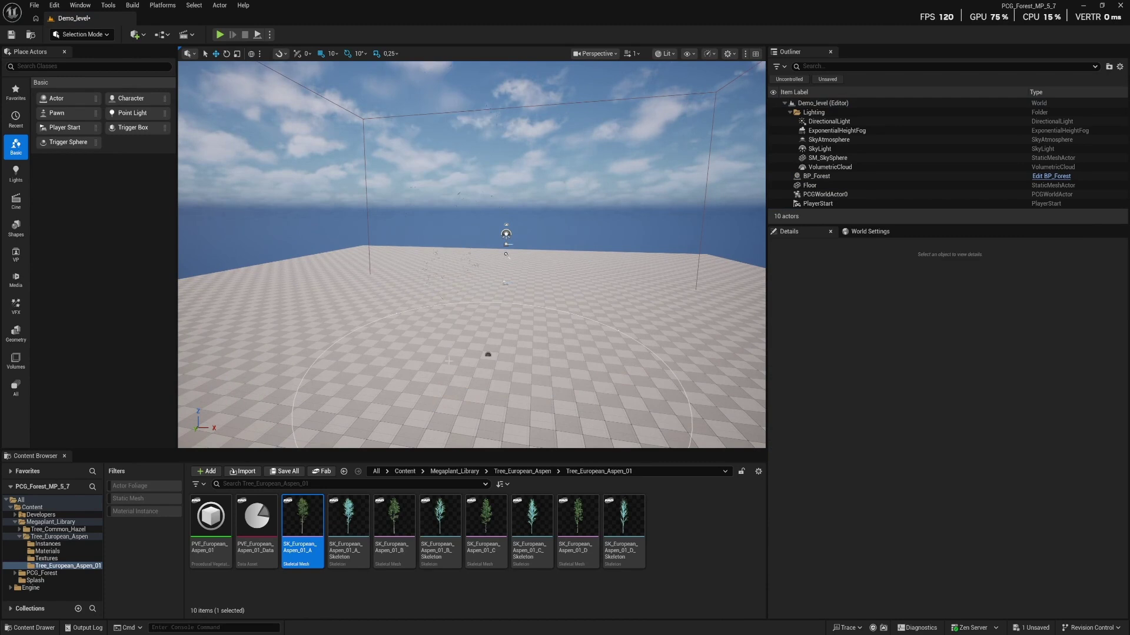
Assign DA_Dynamic_SkeletonTrees to the Mesh Skeleton Trees slot in BP_Forest's Mega Plants category
right_drag(446, 351, 436, 371)
click(817, 176)
scroll(968, 591, down, 5)
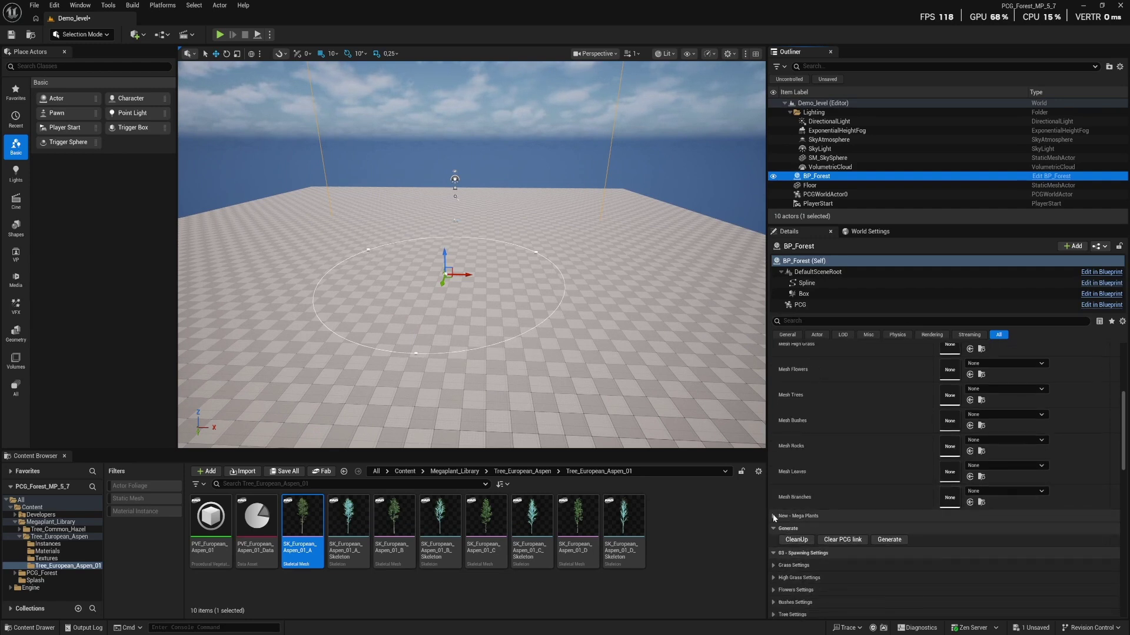
click(773, 516)
scroll(870, 535, down, 1)
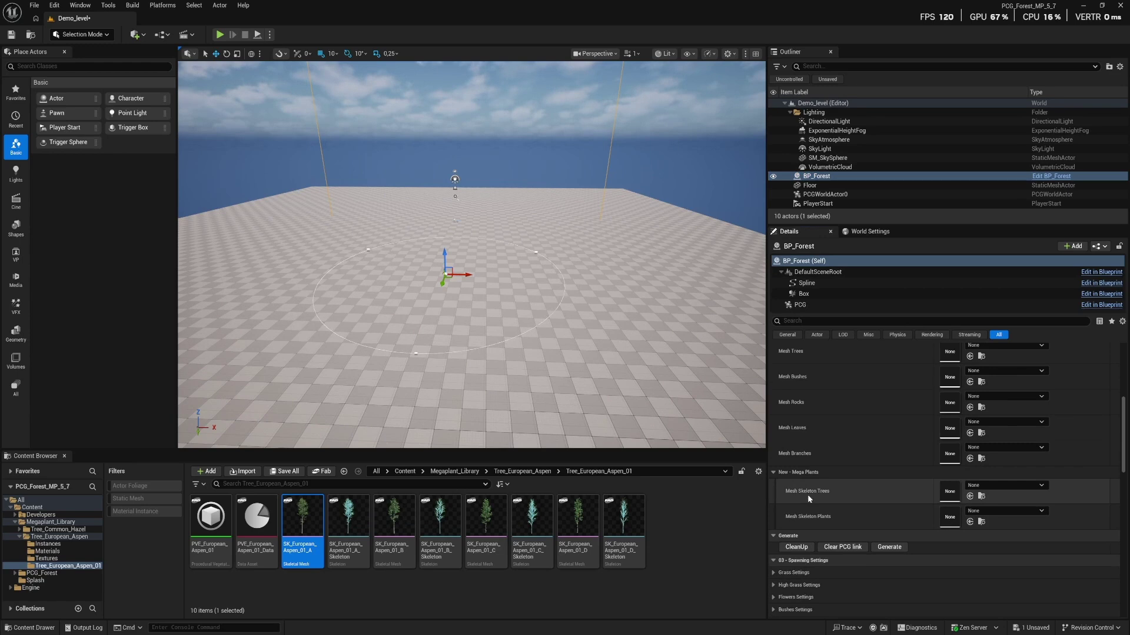
click(1004, 485)
click(1018, 373)
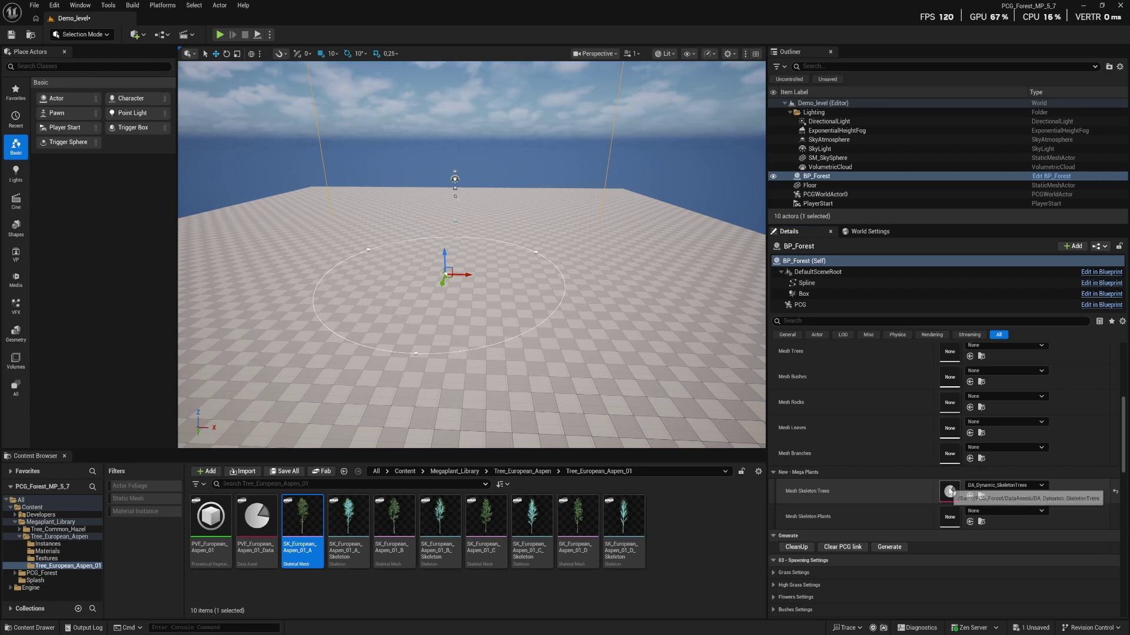
Fill the Mesh Skeleton Trees array of DA_Dynamic_SkeletonTrees with the four meshes SK_European_Aspen_01_A, 01_B, 01_C and 01_D
double_click(949, 489)
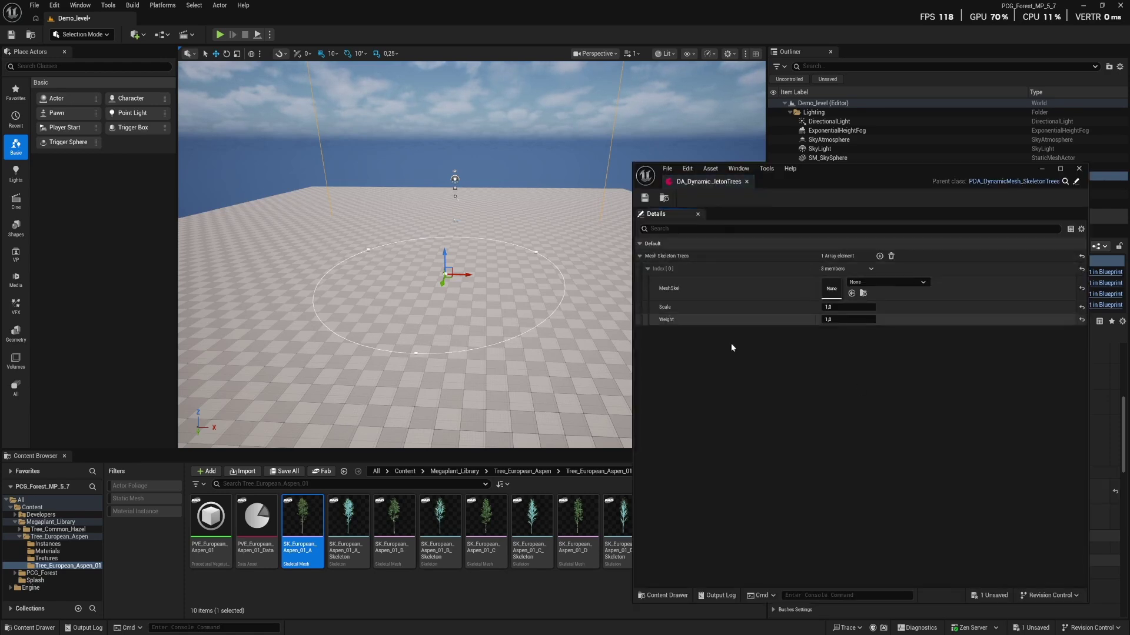
drag(302, 522, 838, 283)
click(879, 257)
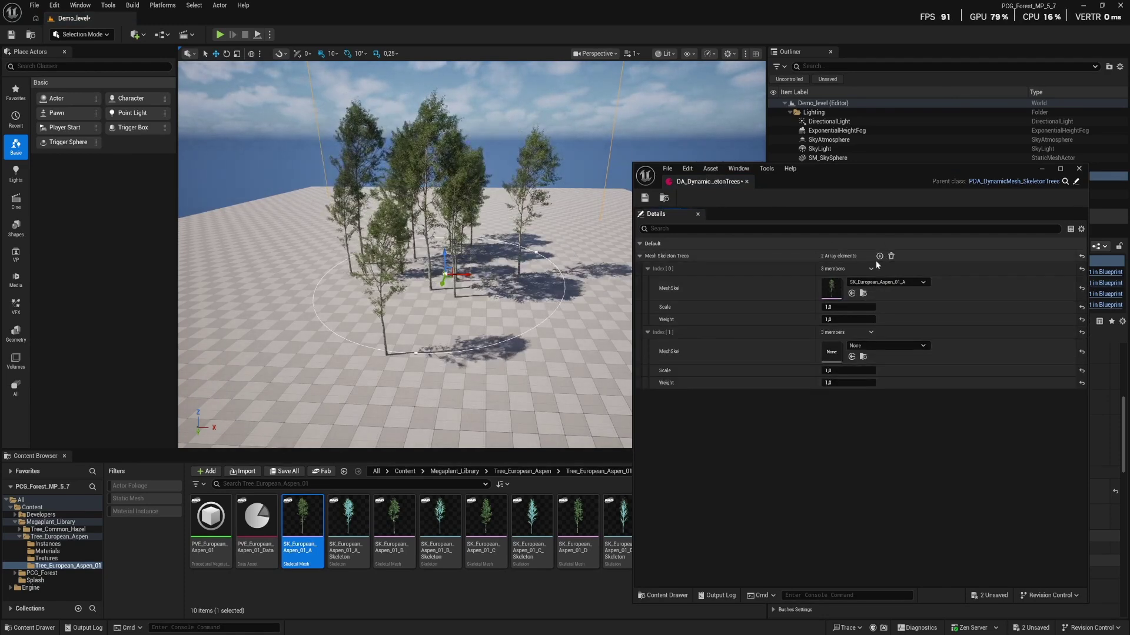
drag(394, 522, 872, 365)
click(879, 257)
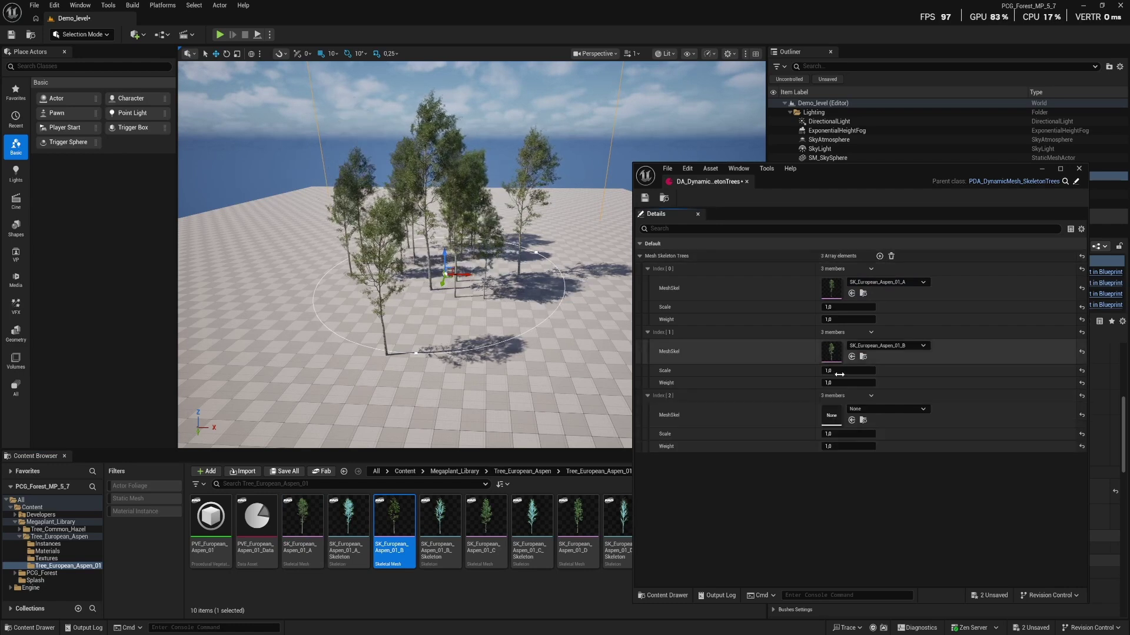
drag(486, 522, 824, 405)
click(879, 257)
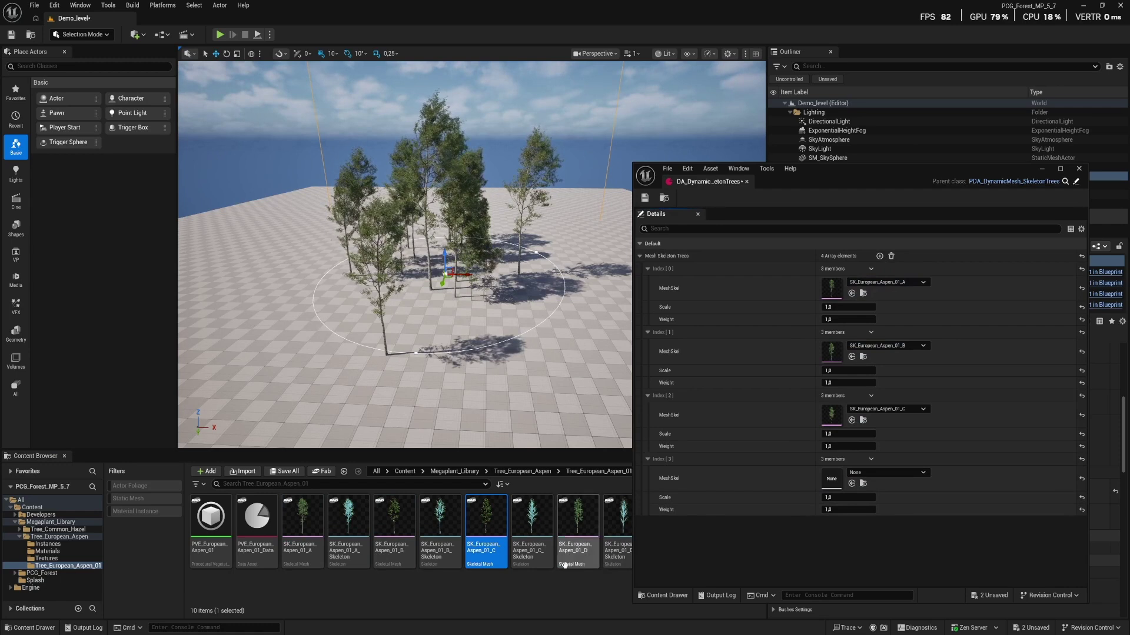
drag(577, 524, 830, 476)
click(1079, 170)
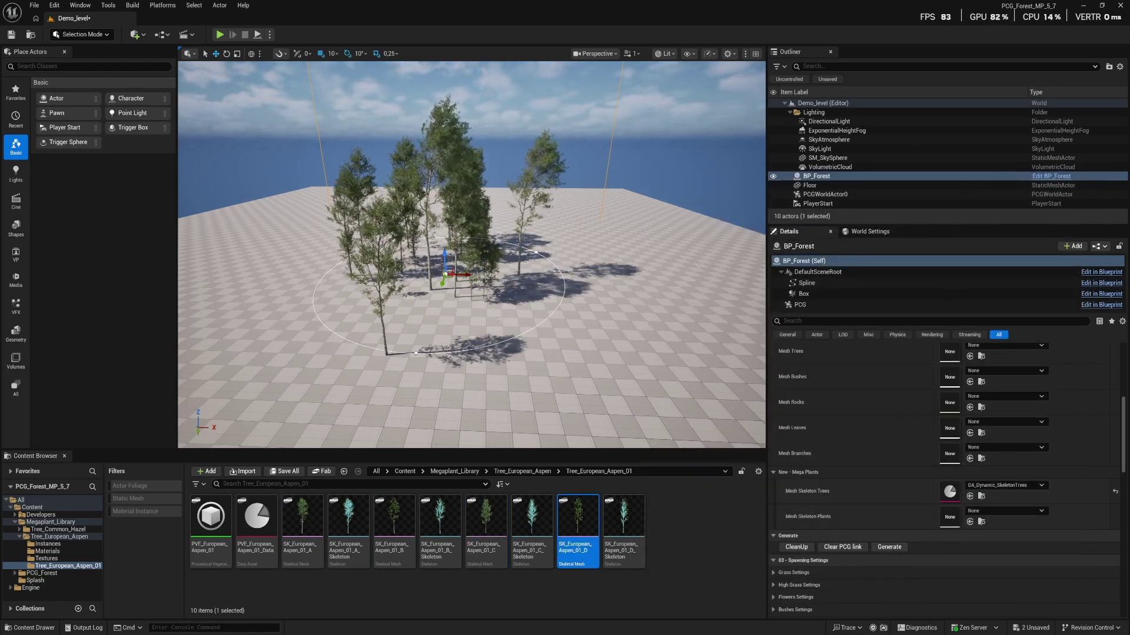
right_drag(470, 255, 447, 247)
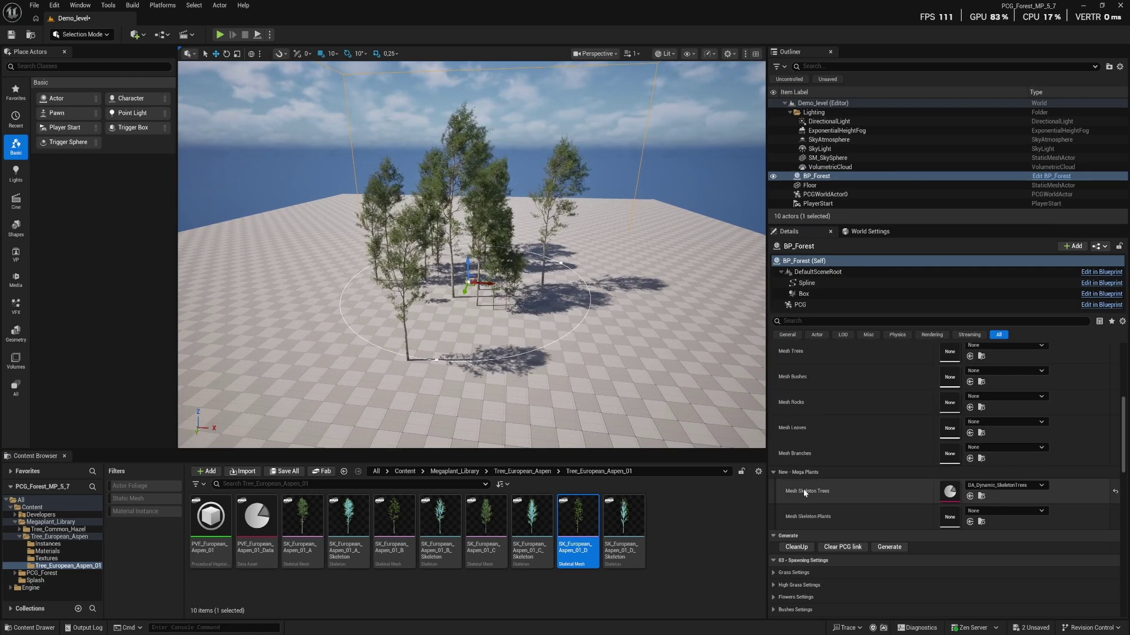
Clean up BP_Forest's generated trees and generate the forest again
click(797, 547)
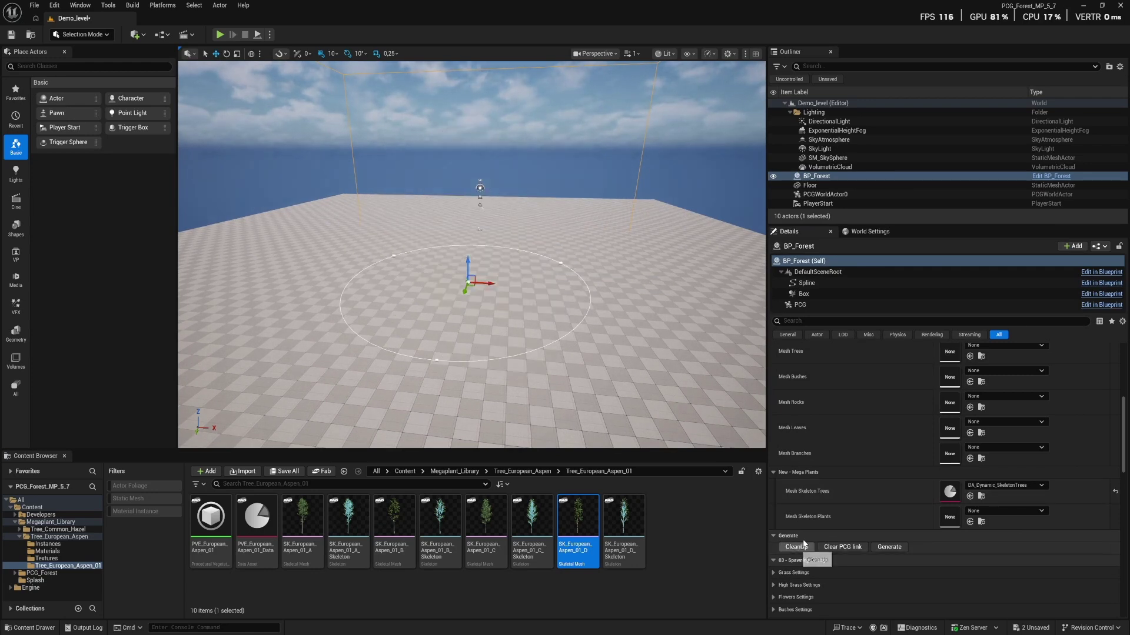
click(895, 549)
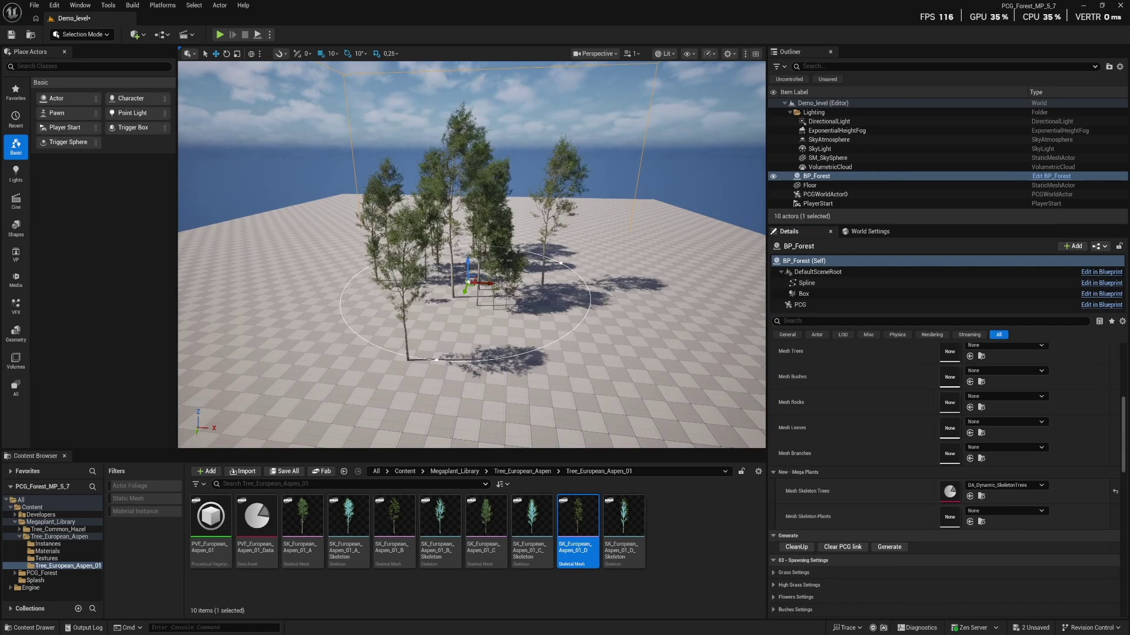
In BP_Forest's Tree Settings, set Tree Distance to 2.0 and change Tree Seed to about 5804.76
scroll(993, 478, down, 3)
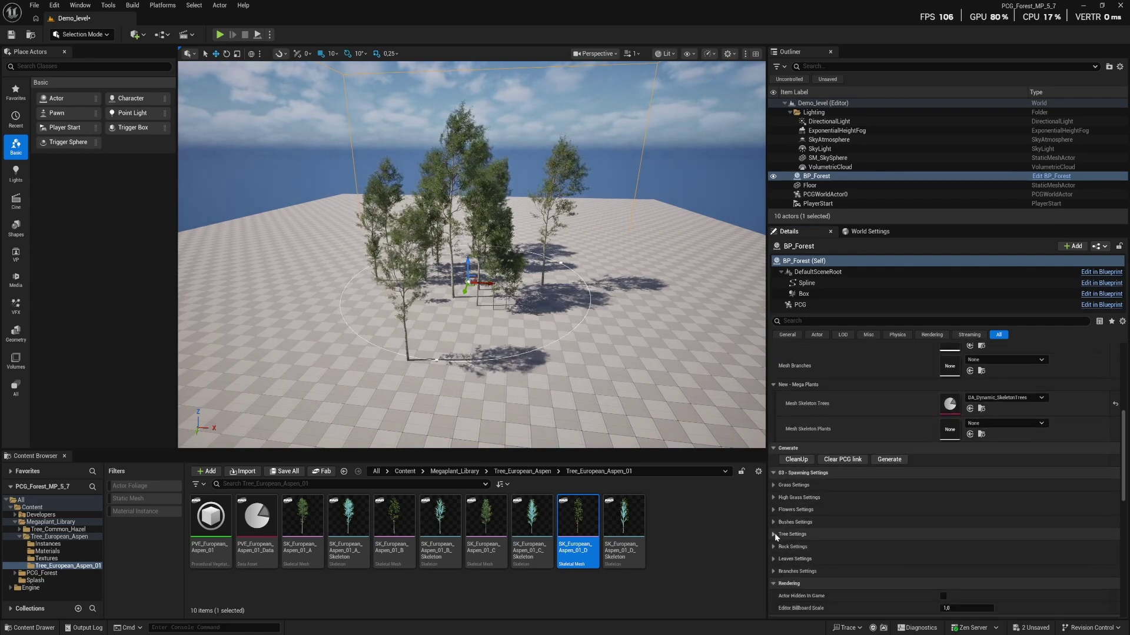
click(774, 534)
scroll(825, 546, down, 2)
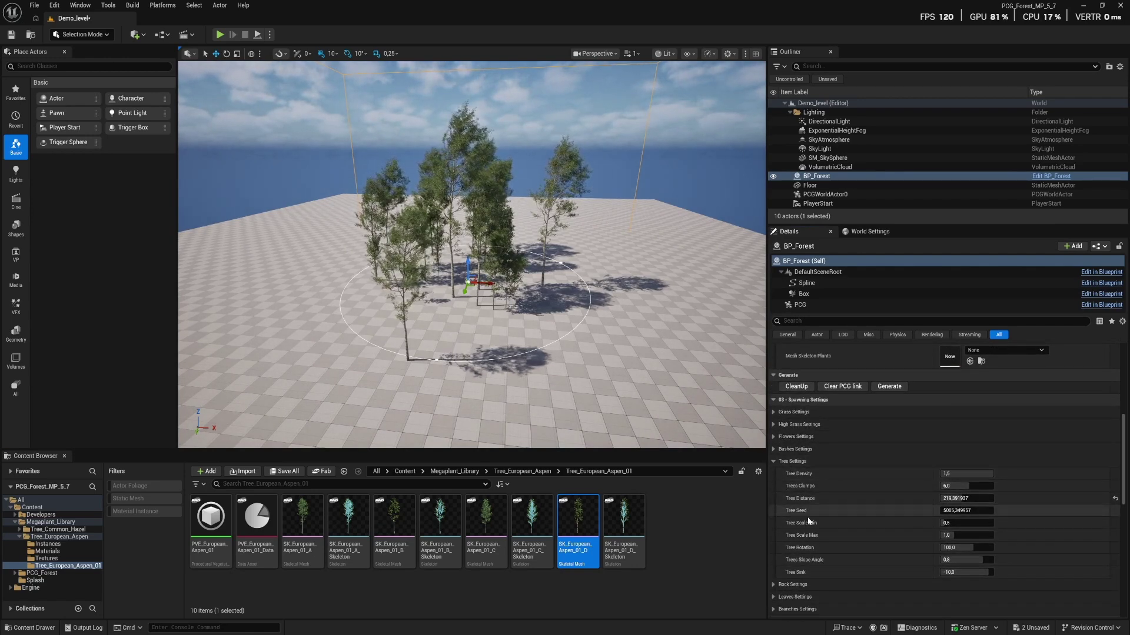
scroll(994, 491, up, 7)
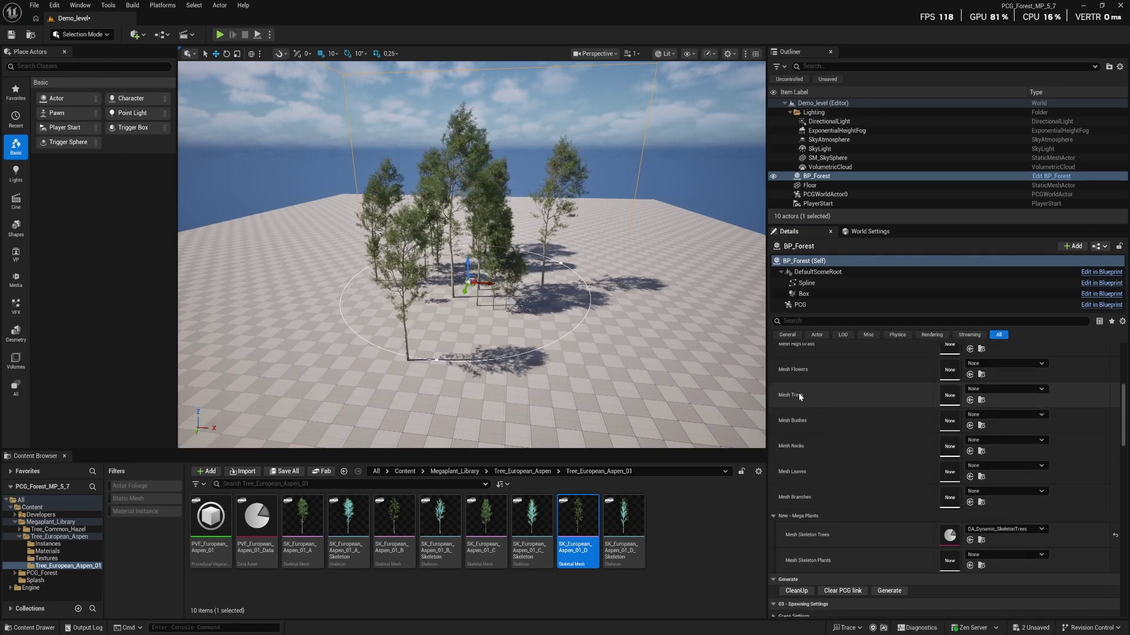
scroll(910, 563, down, 9)
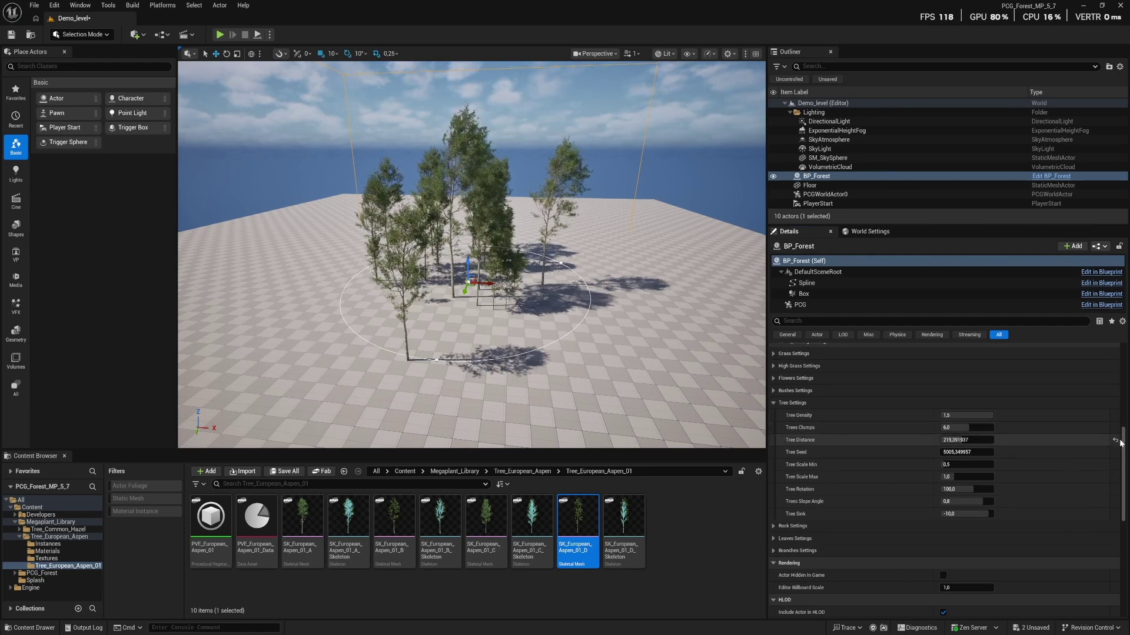
drag(1114, 441, 914, 442)
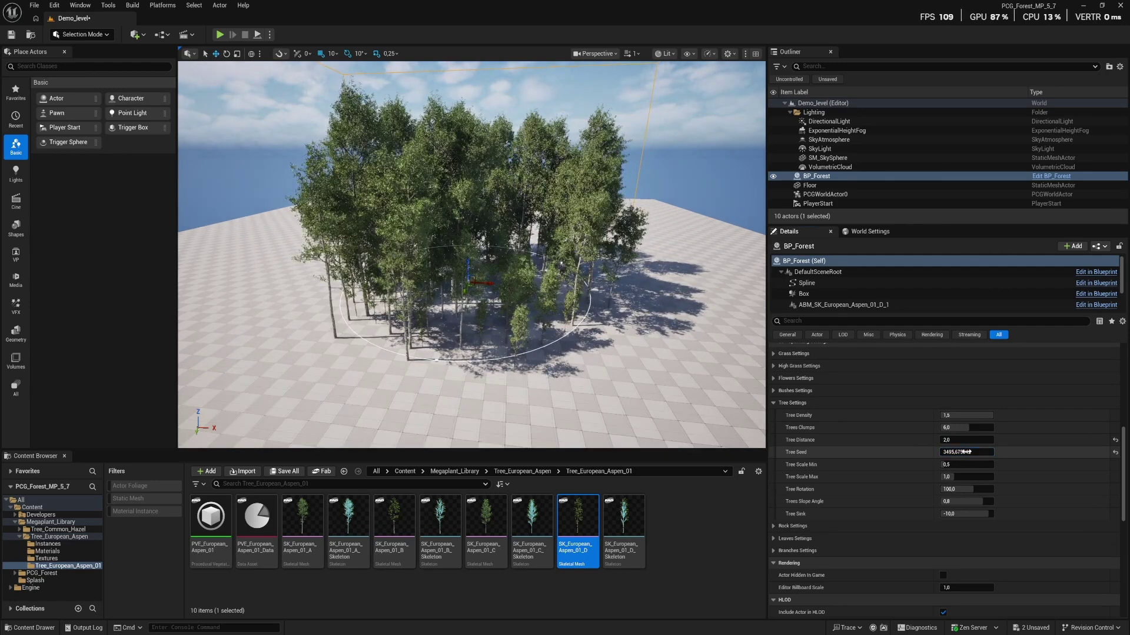
drag(967, 452, 977, 454)
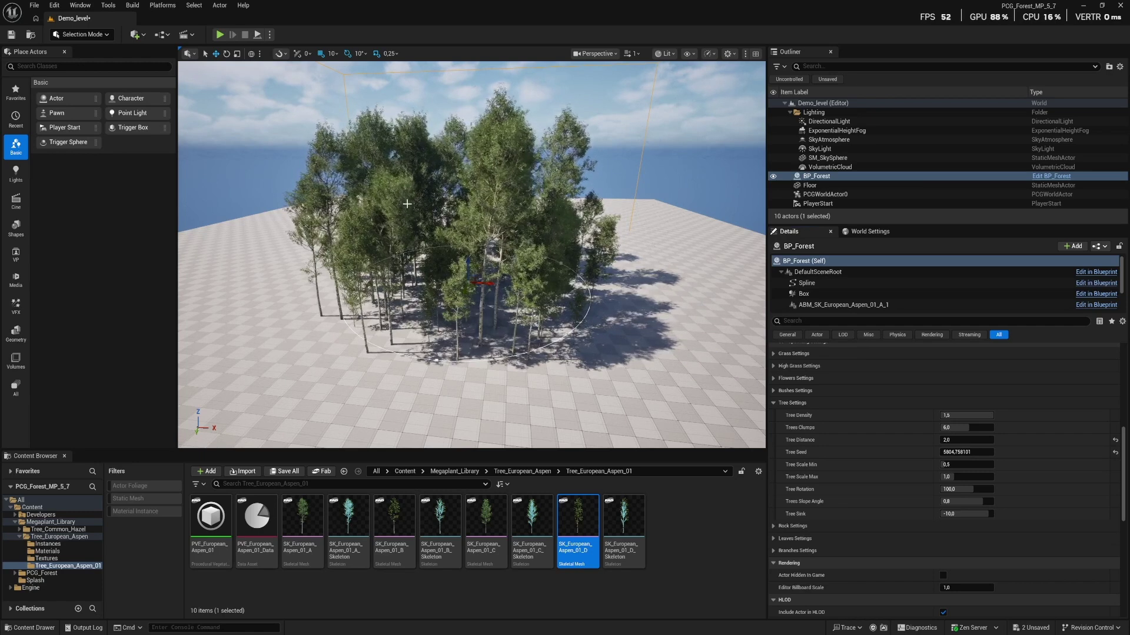
Try a Tree Scale Min of 1.0, a larger Tree Rotation and a Tree Sink of -1.0 on the forest
right_drag(466, 272, 470, 249)
click(947, 477)
key(shift+Tab)
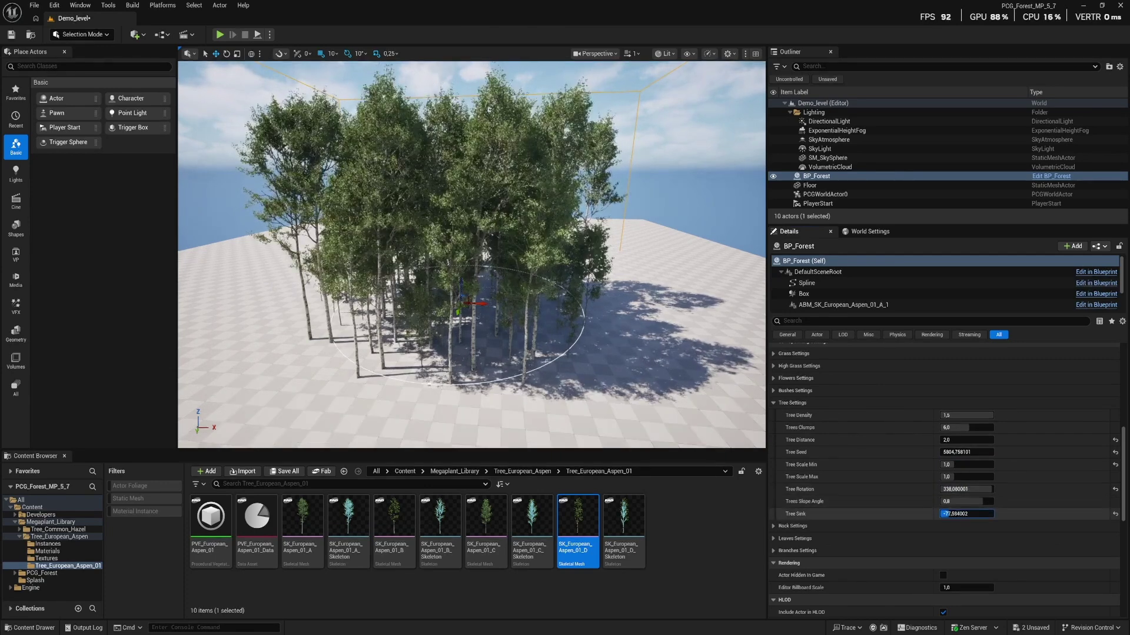
drag(975, 514, 1029, 514)
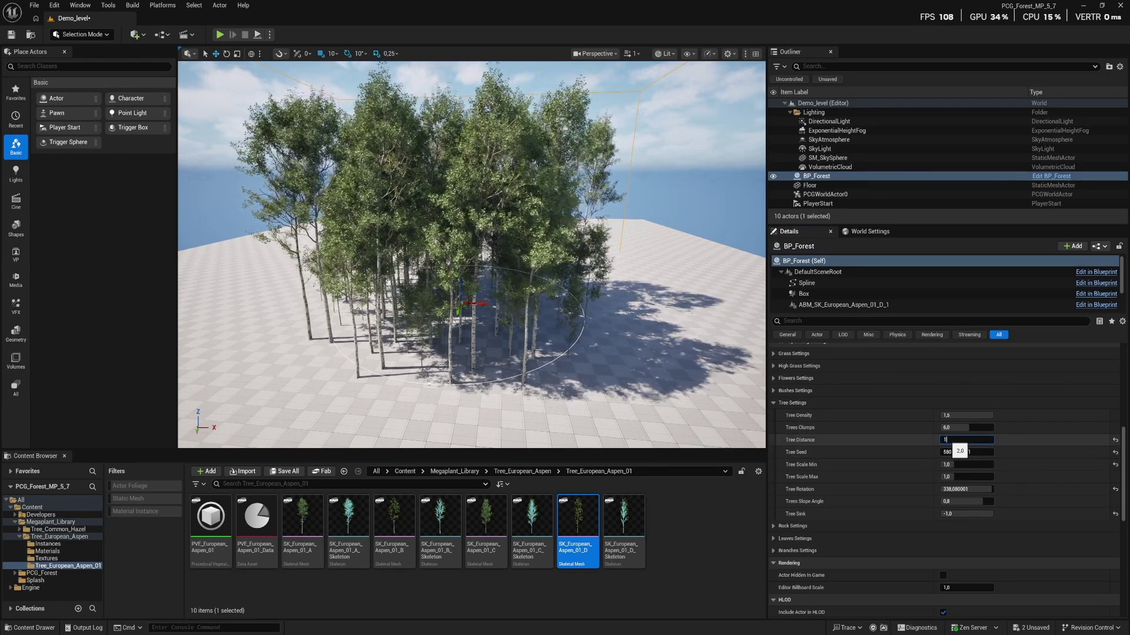
Set Tree Distance to 100 and reset Tree Scale Min, Tree Rotation and Tree Sink to their defaults
click(1115, 440)
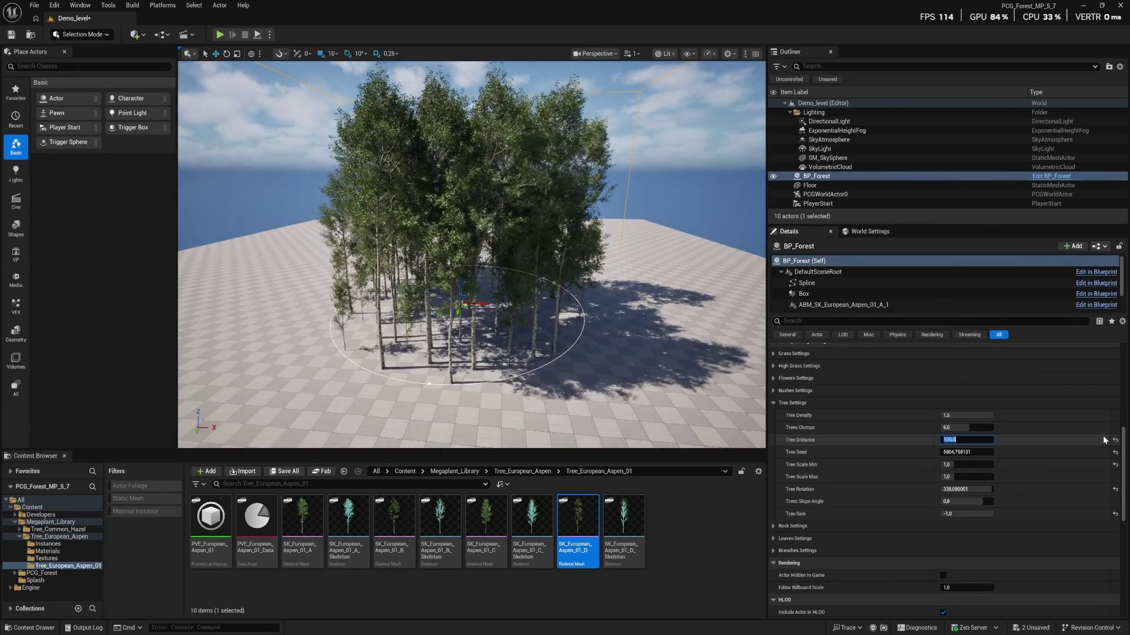
click(1115, 465)
click(1115, 489)
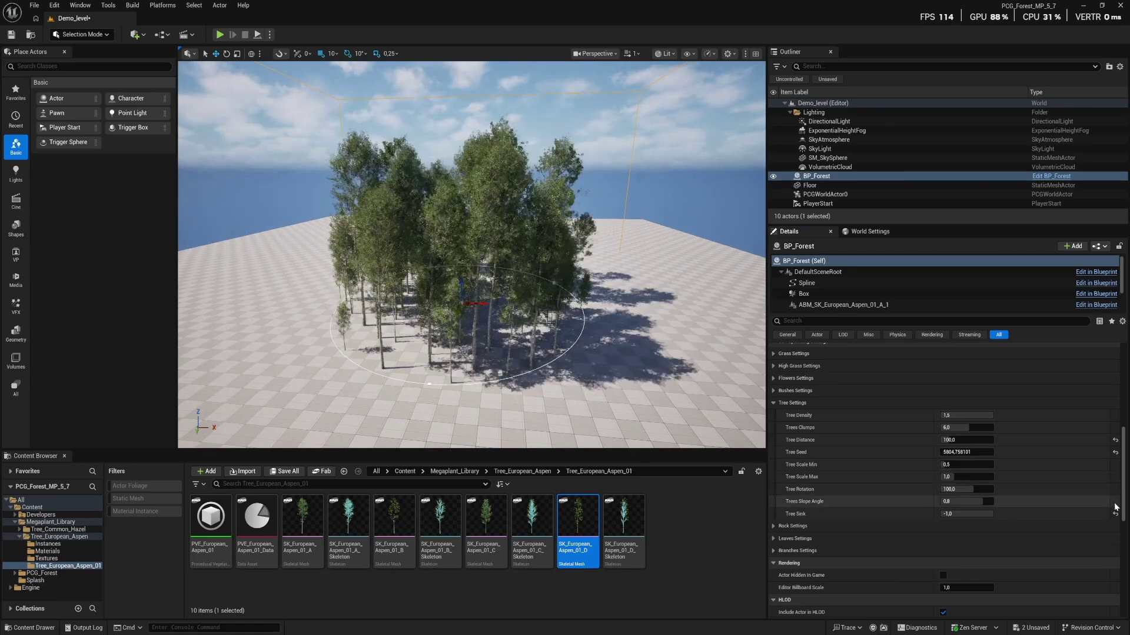
click(1115, 511)
Turn on the FPS stat in the viewport and view the aspen forest from near and far
key(w)
right_drag(504, 353, 504, 306)
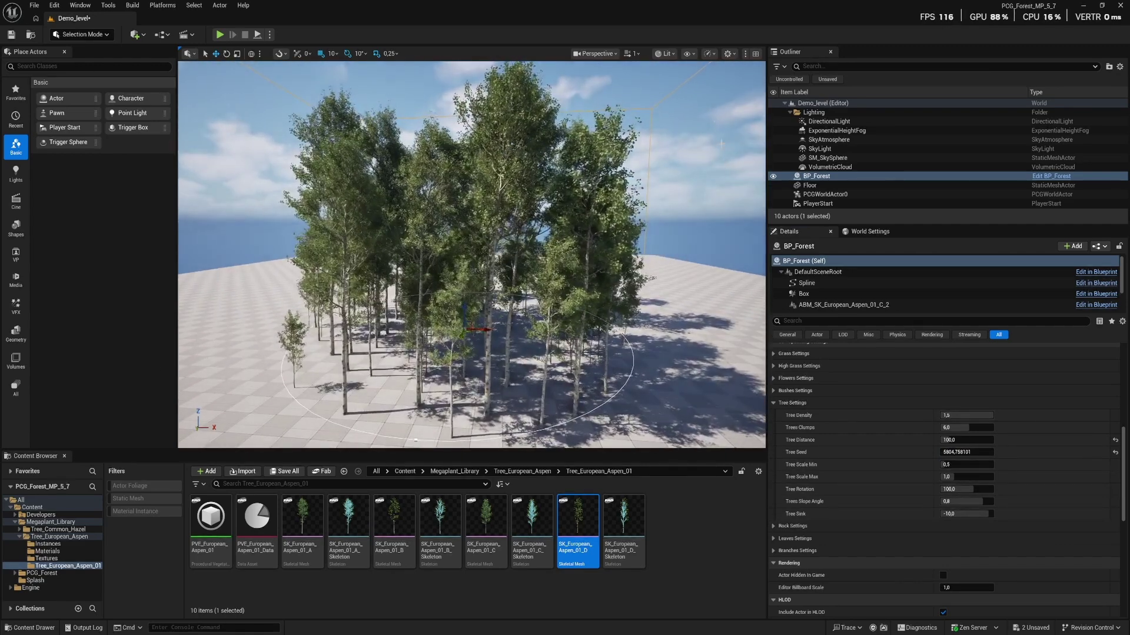
click(689, 55)
mouse_move(731, 100)
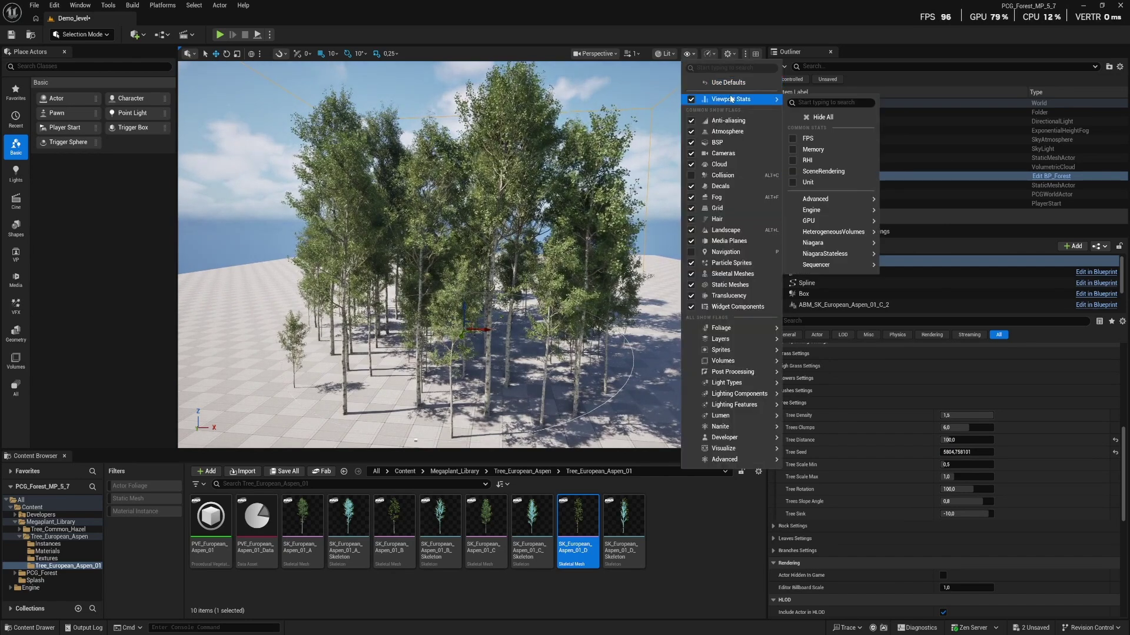
click(809, 139)
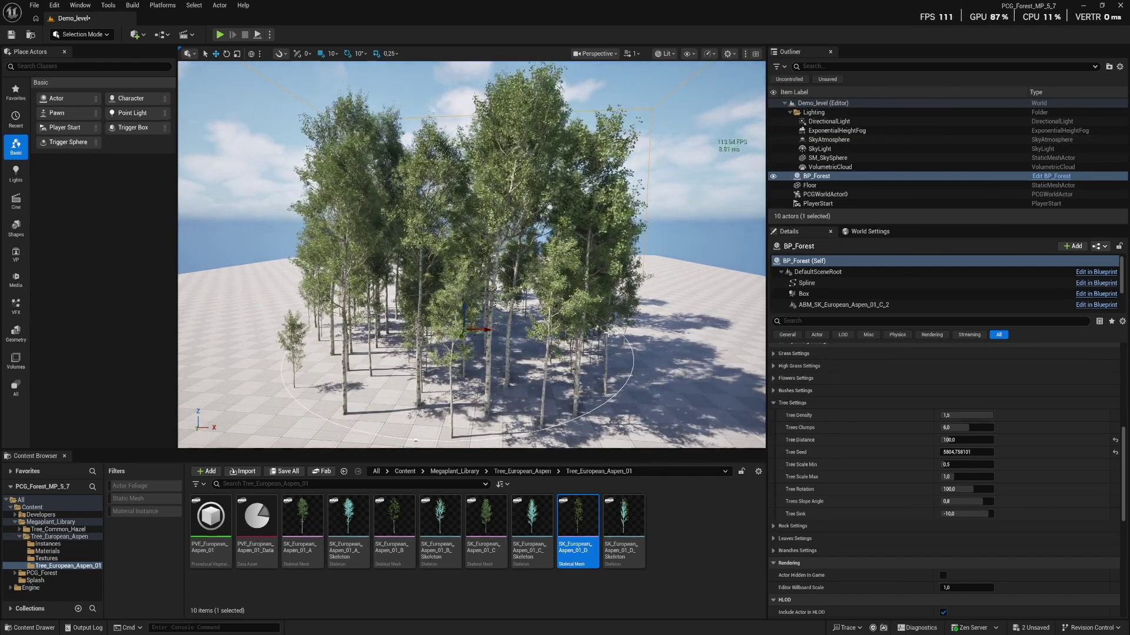
scroll(603, 333, down, 8)
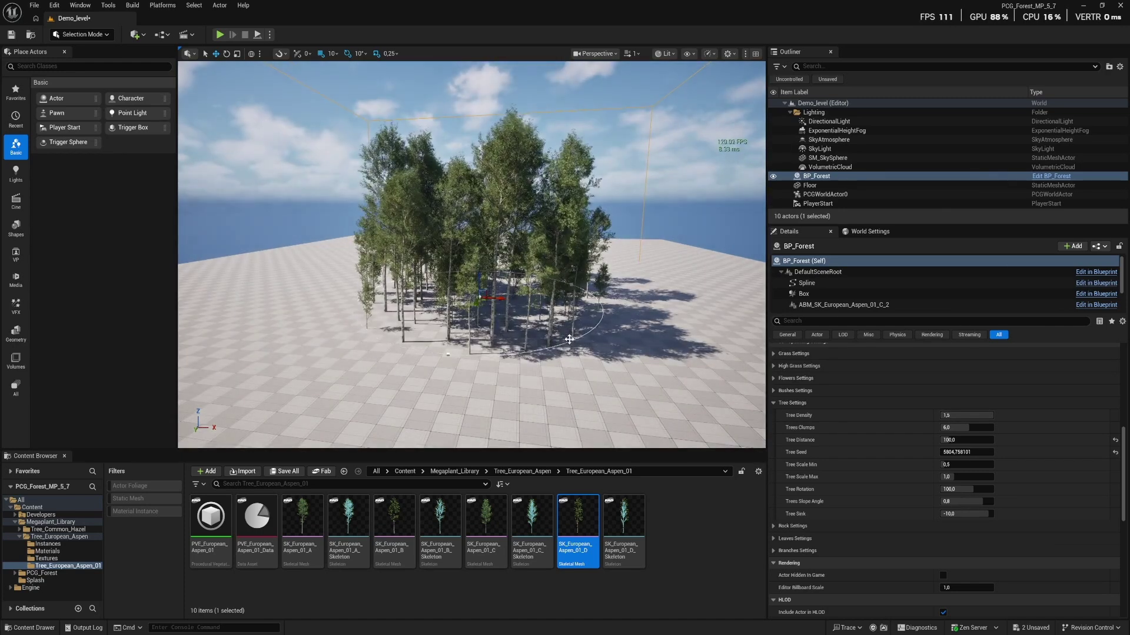
right_drag(569, 339, 575, 340)
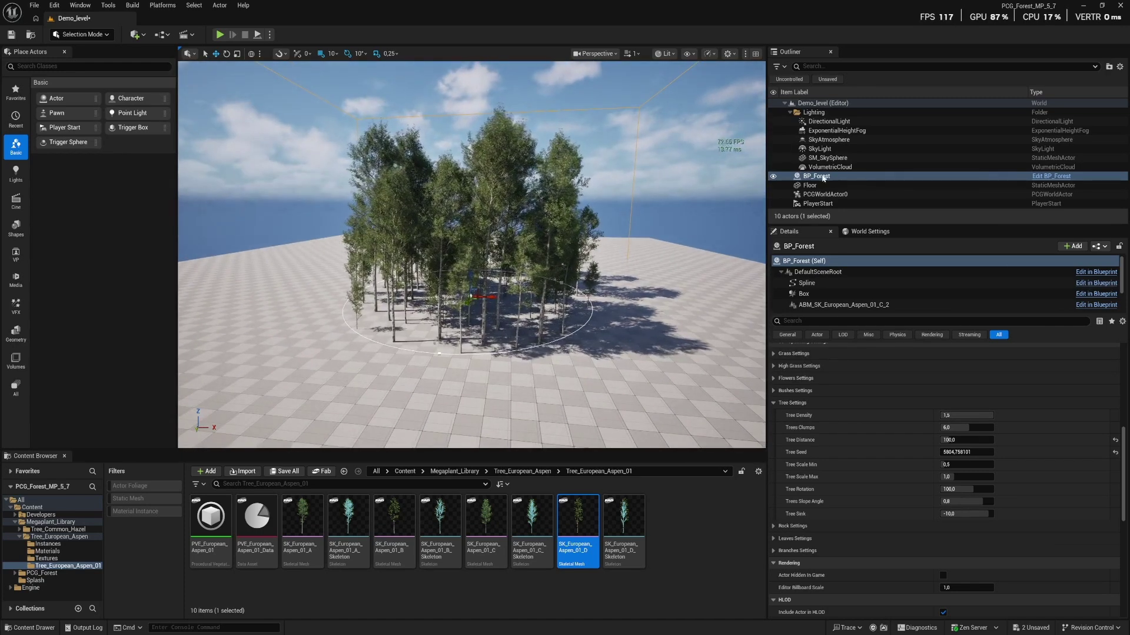
Clear BP_Forest's Mesh Skeleton Trees slot and assign DA_Dynamic_SkeletonPlants to the Mesh Skeleton Plants slot
click(769, 405)
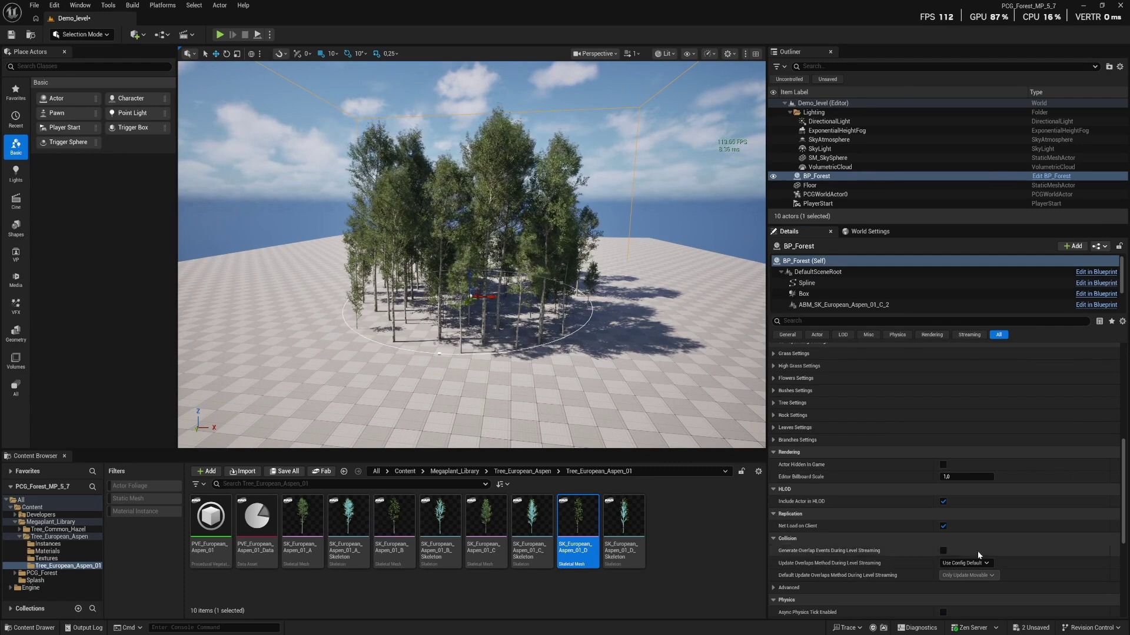
scroll(928, 504, up, 2)
scroll(921, 502, up, 4)
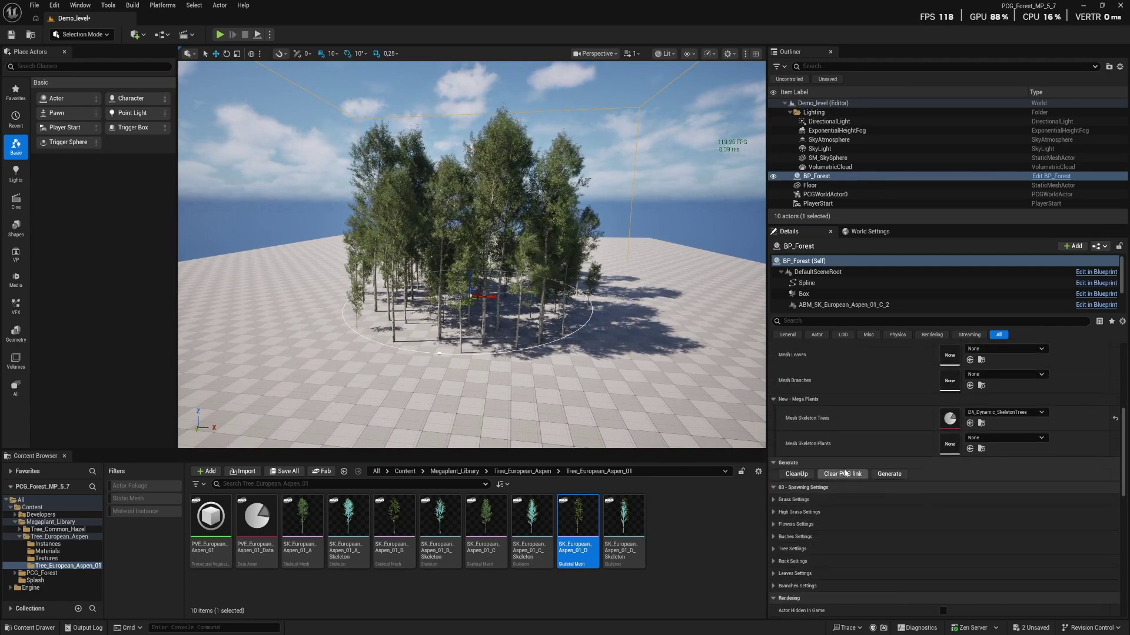
click(1110, 417)
click(1040, 439)
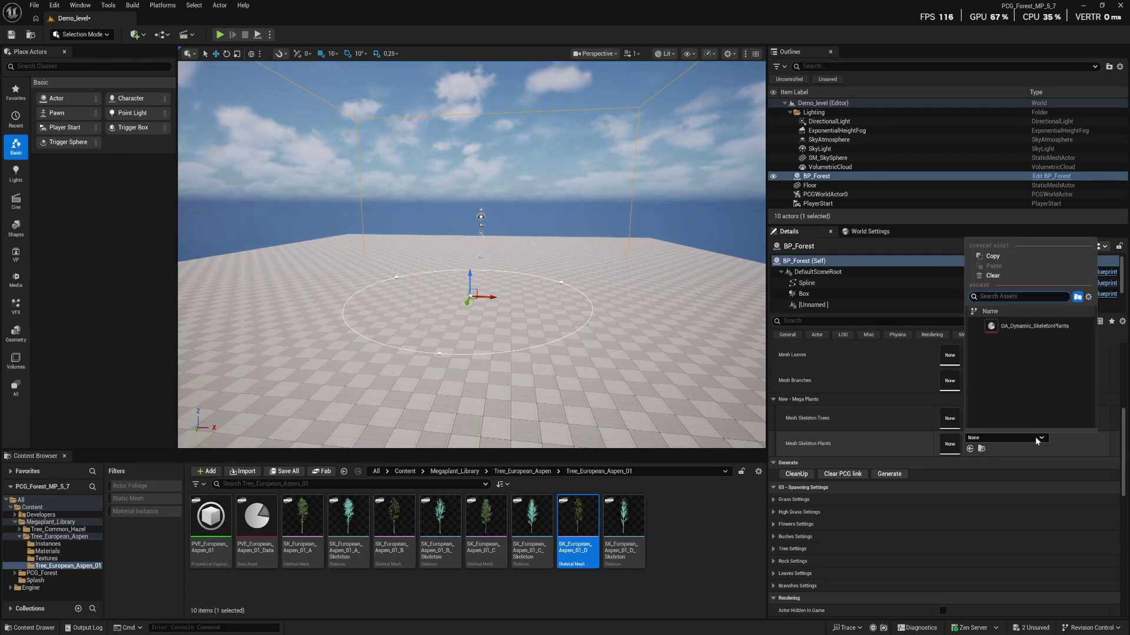
click(1036, 327)
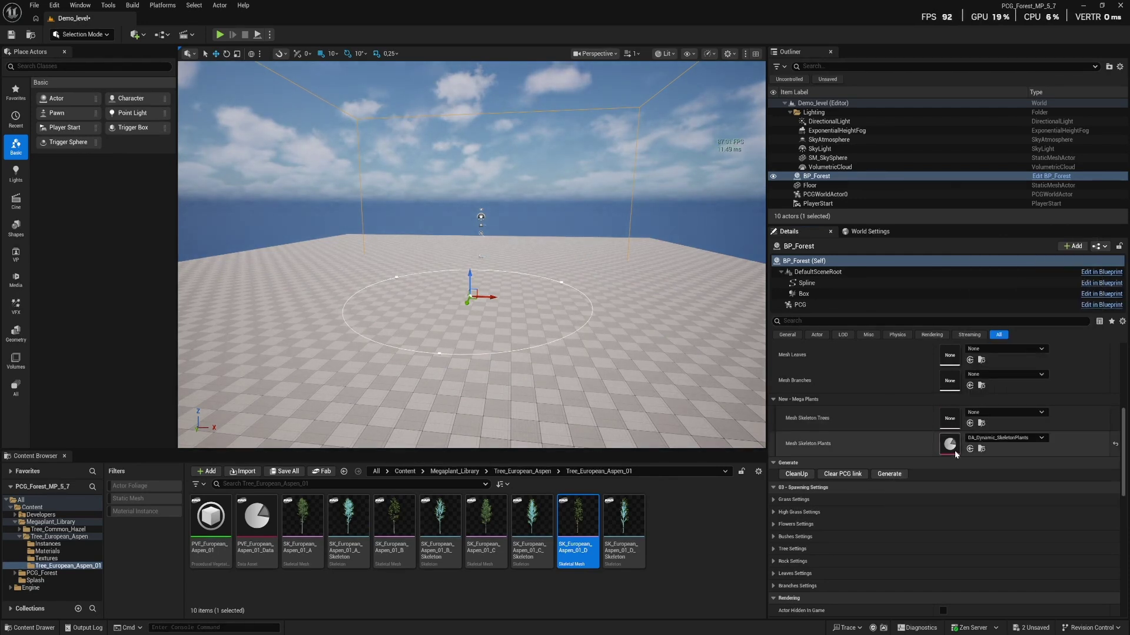
Fill DA_Dynamic_SkeletonPlants with the four meshes SK_Common_Hazel_01_D, 01_C, 01_B and 01_A, and close the asset
double_click(952, 448)
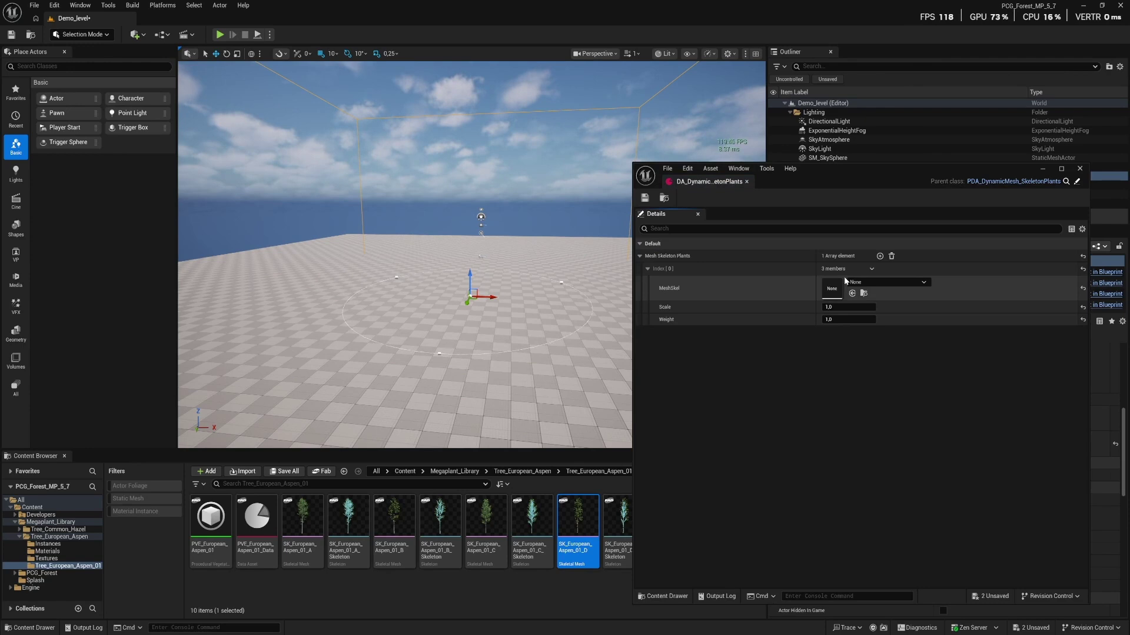
click(19, 530)
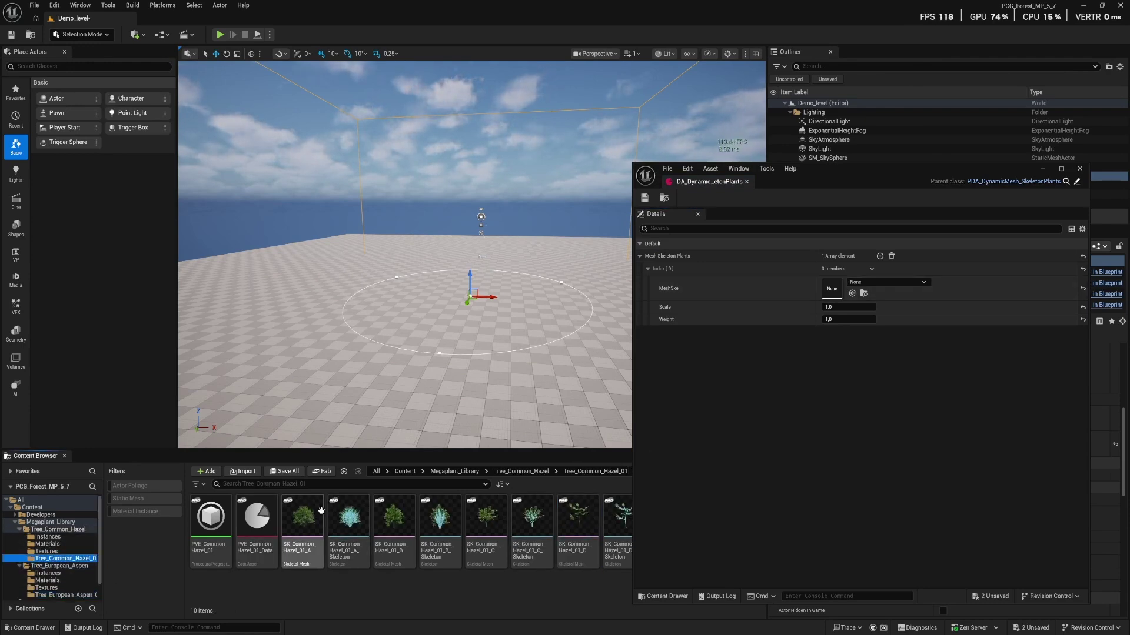
drag(581, 521, 832, 288)
click(880, 256)
drag(486, 519, 832, 351)
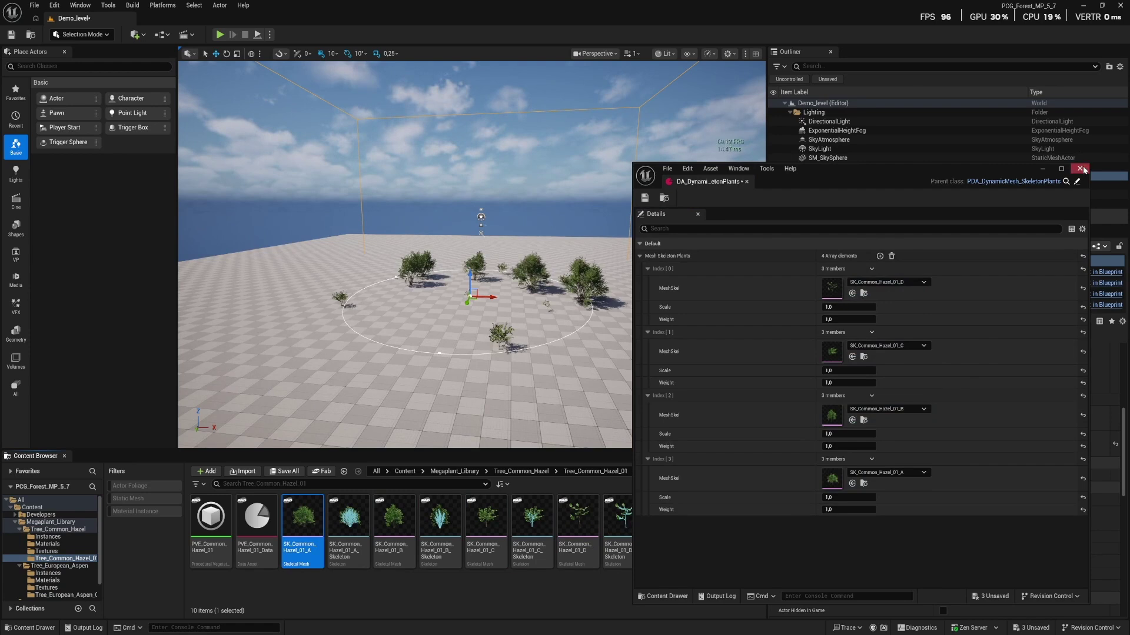
click(1079, 169)
In BP_Forest's Bushes Settings, set Bushes Distance to about 205 and Bushes Seed to about 54.75
scroll(803, 533, down, 1)
click(782, 508)
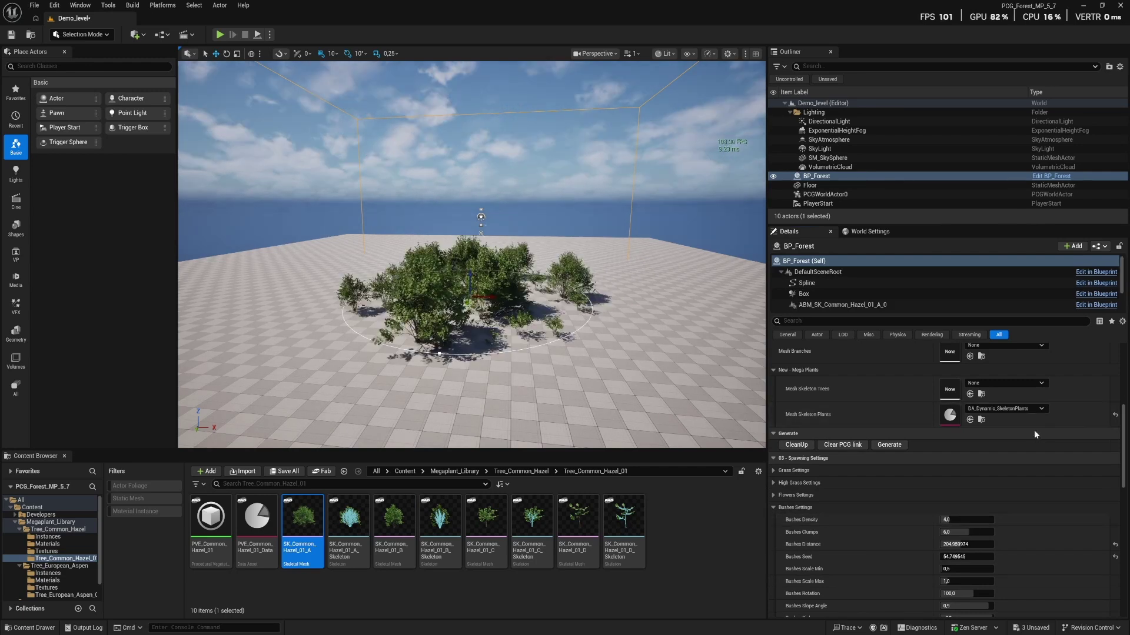
Assign DA_Dynamic_SkeletonTrees to the Mesh Skeleton Trees slot to combine the aspens with the hazel bushes
click(1036, 382)
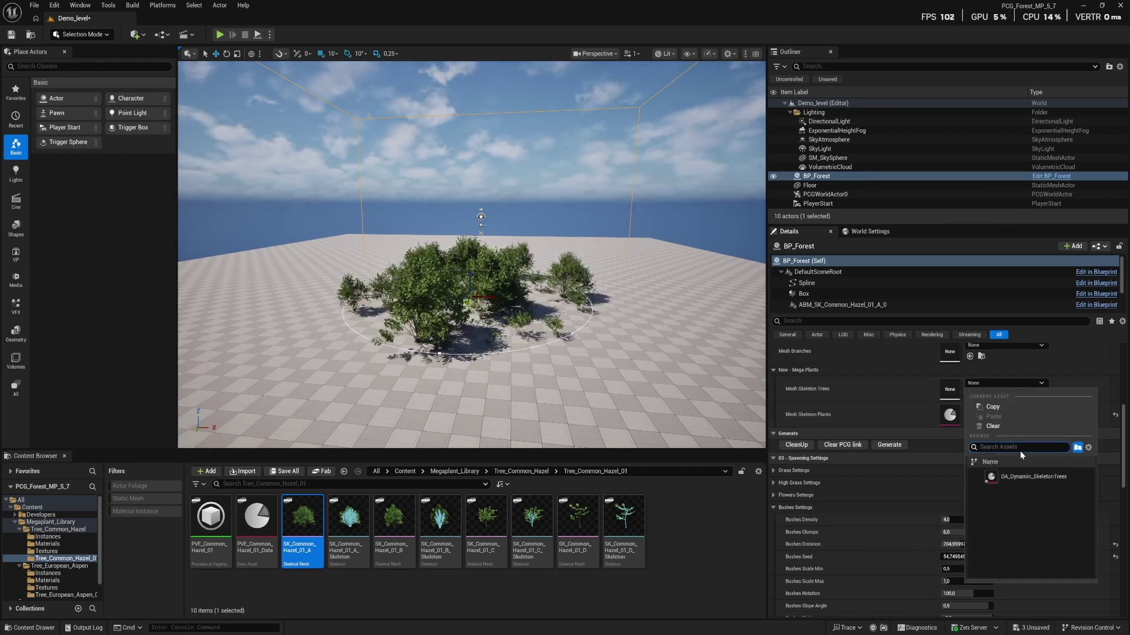
click(1016, 477)
right_drag(506, 270, 479, 257)
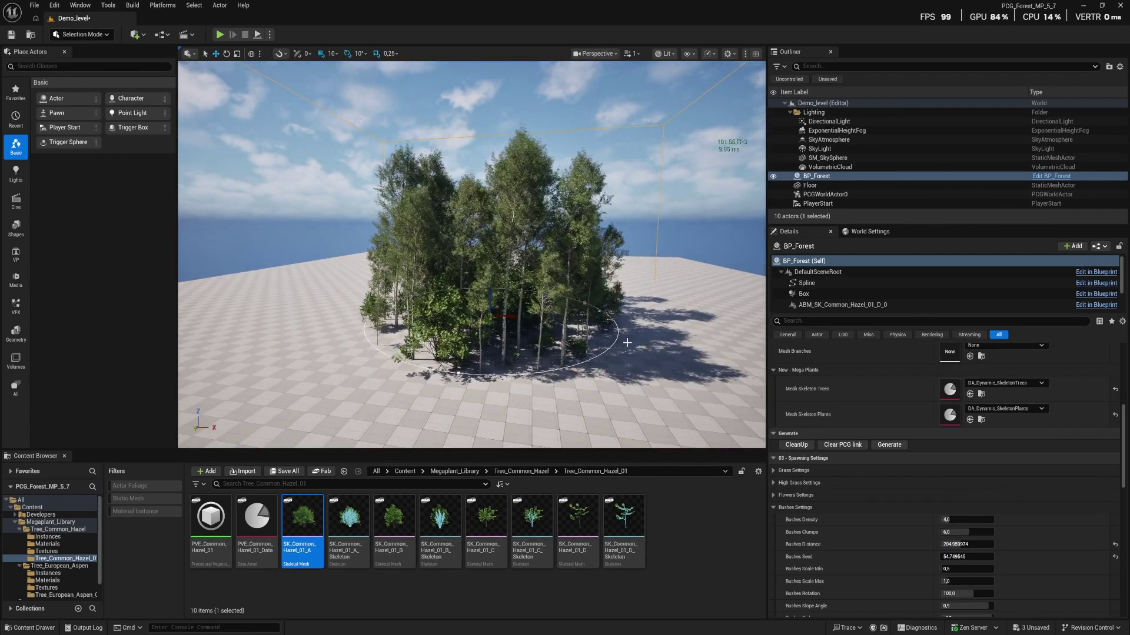
Switch to the top view and set the forest's bounding box size to 8000 in X and Y
click(615, 54)
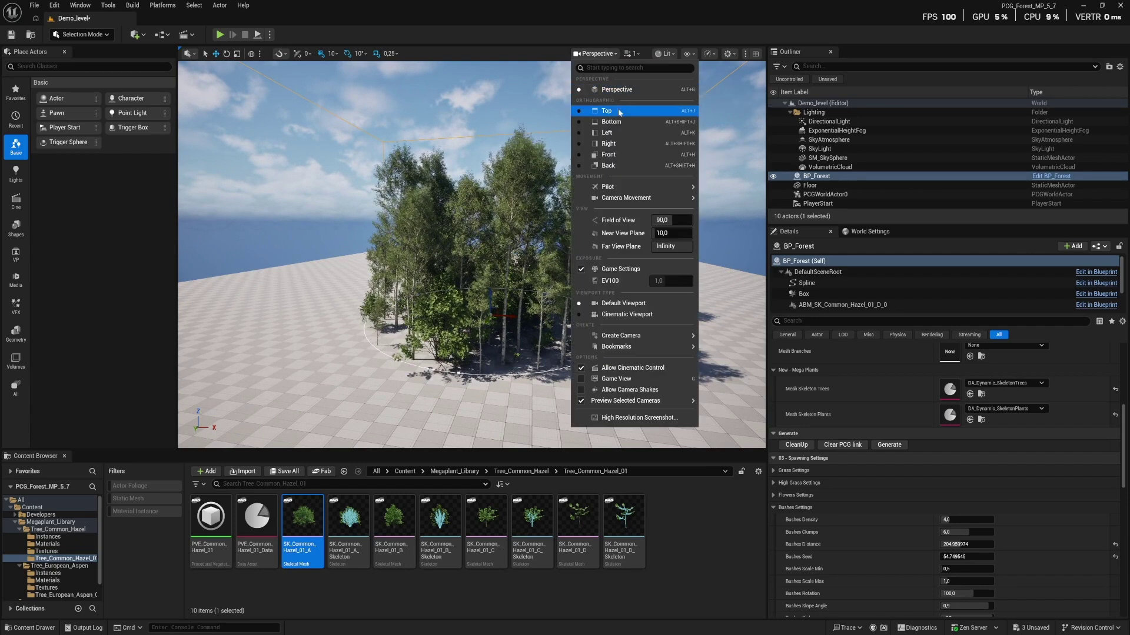
click(588, 111)
scroll(465, 344, down, 8)
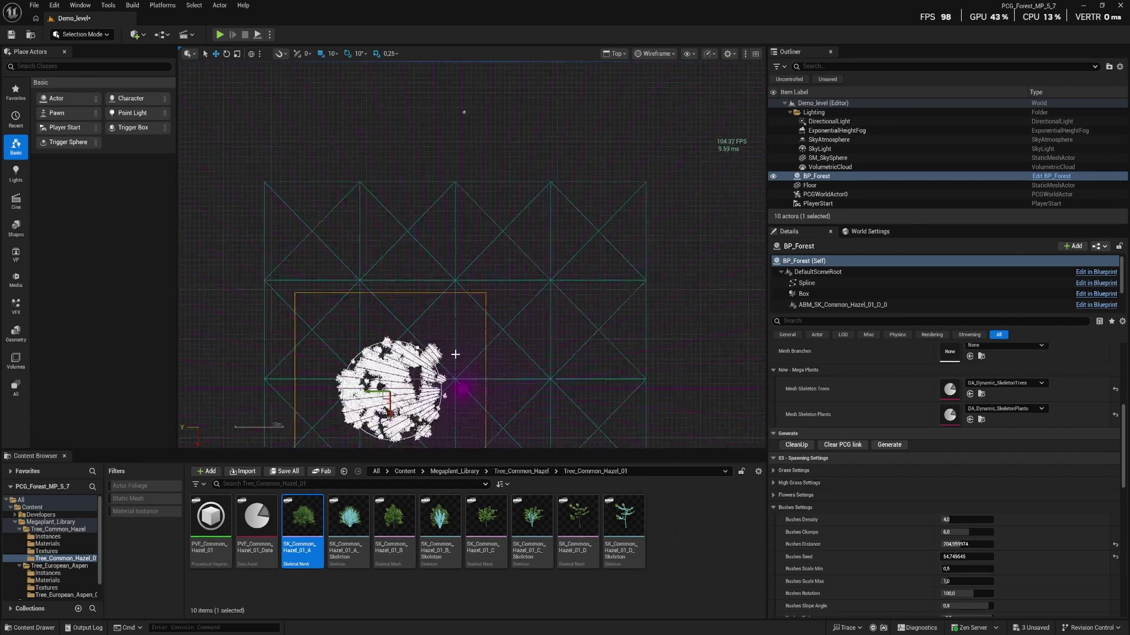
scroll(512, 301, down, 4)
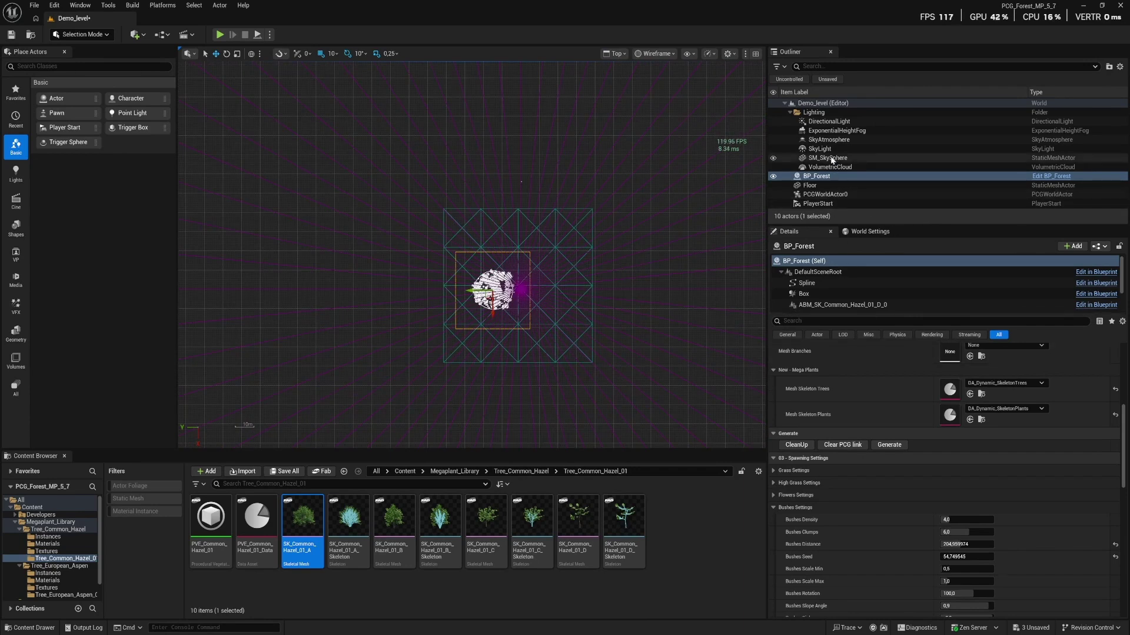
scroll(953, 441, up, 5)
click(963, 408)
text(8000)
key(Tab)
text(8000)
Move BP_Forest's four spline points to the corners of the enlarged bounding box, forming a straight-edged square
drag(493, 270, 503, 144)
right_click(507, 313)
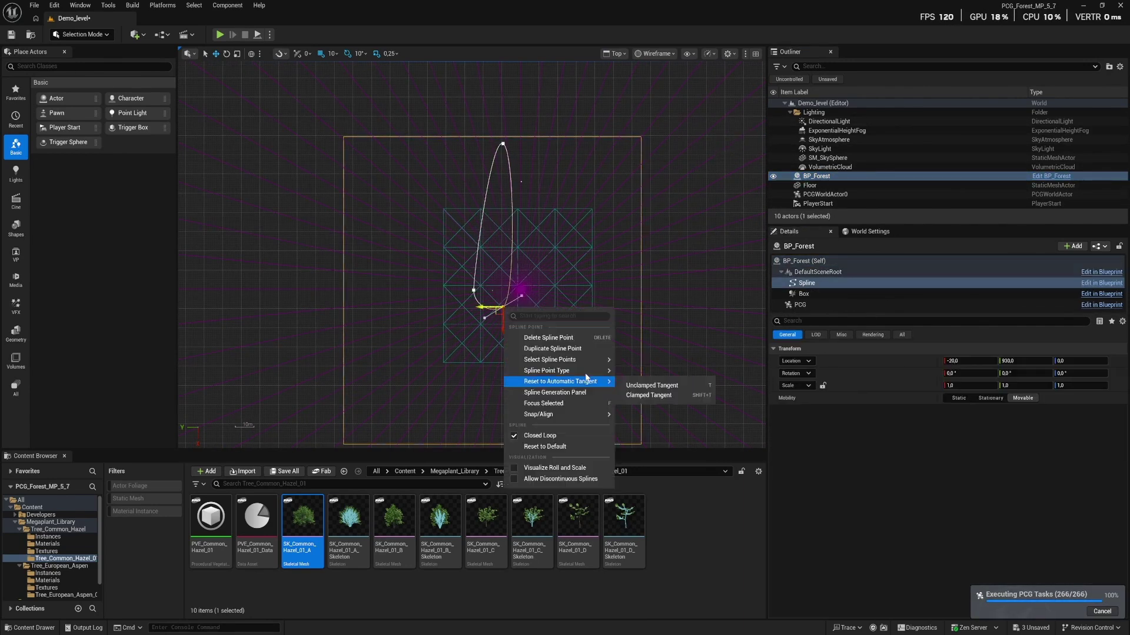
click(636, 383)
drag(473, 289, 345, 442)
drag(632, 307, 631, 442)
drag(503, 144, 636, 144)
right_click(488, 294)
drag(486, 294, 346, 143)
Return to the perspective view and enlarge the Floor to a scale of 17.25 in X and 17.5 in Y
key(alt+g)
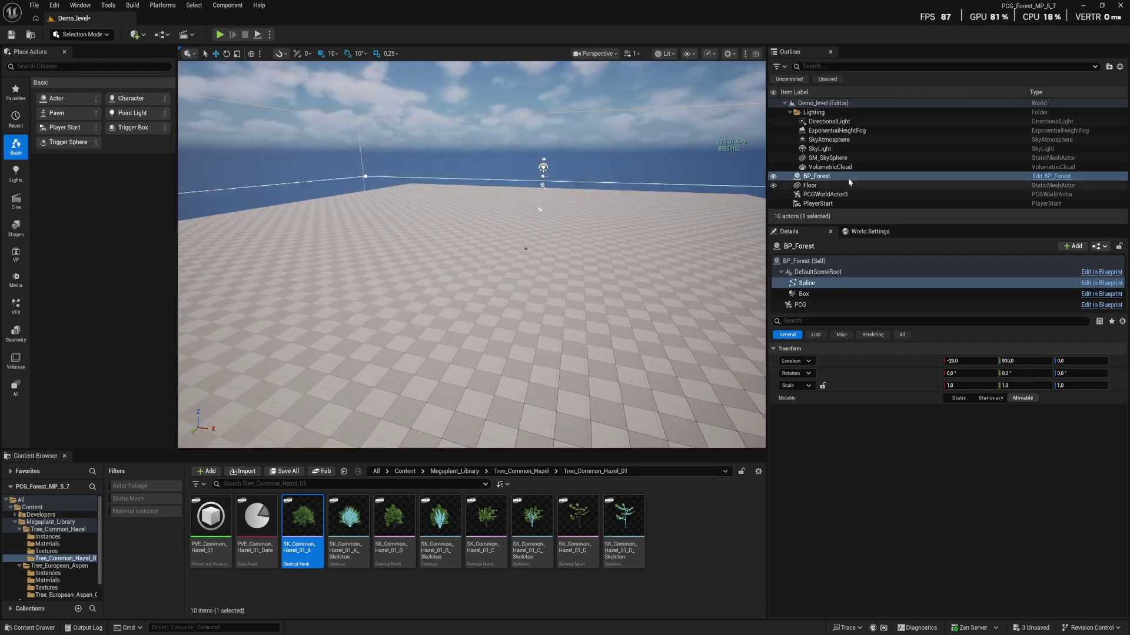
click(1023, 361)
right_drag(677, 319, 677, 377)
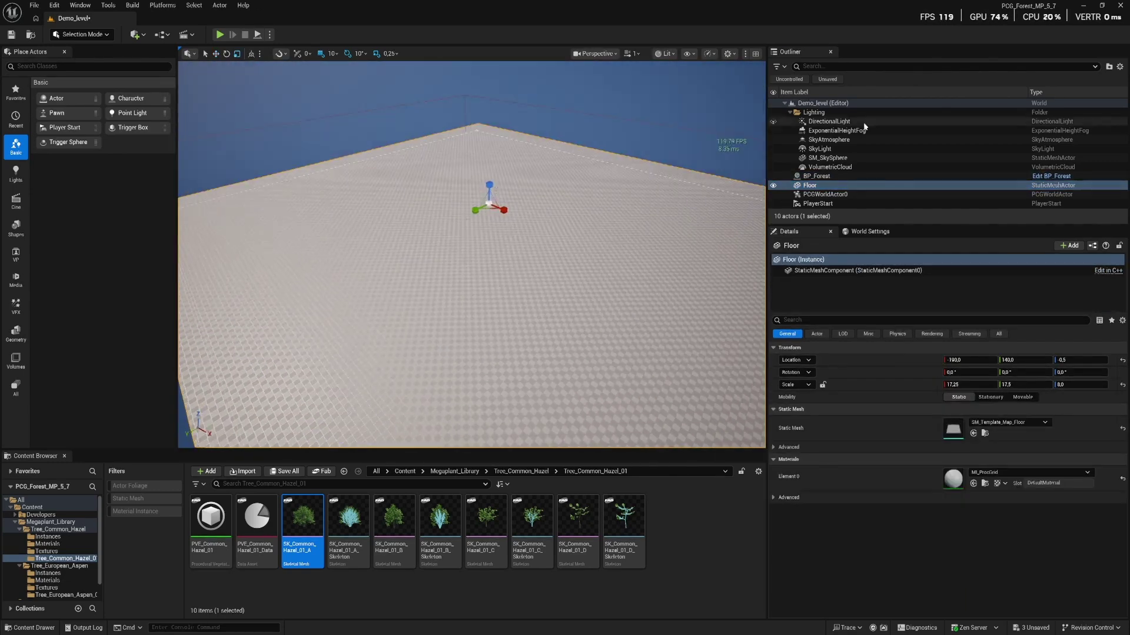
Select BP_Forest and generate the forest across the enlarged area
click(835, 176)
scroll(874, 566, down, 2)
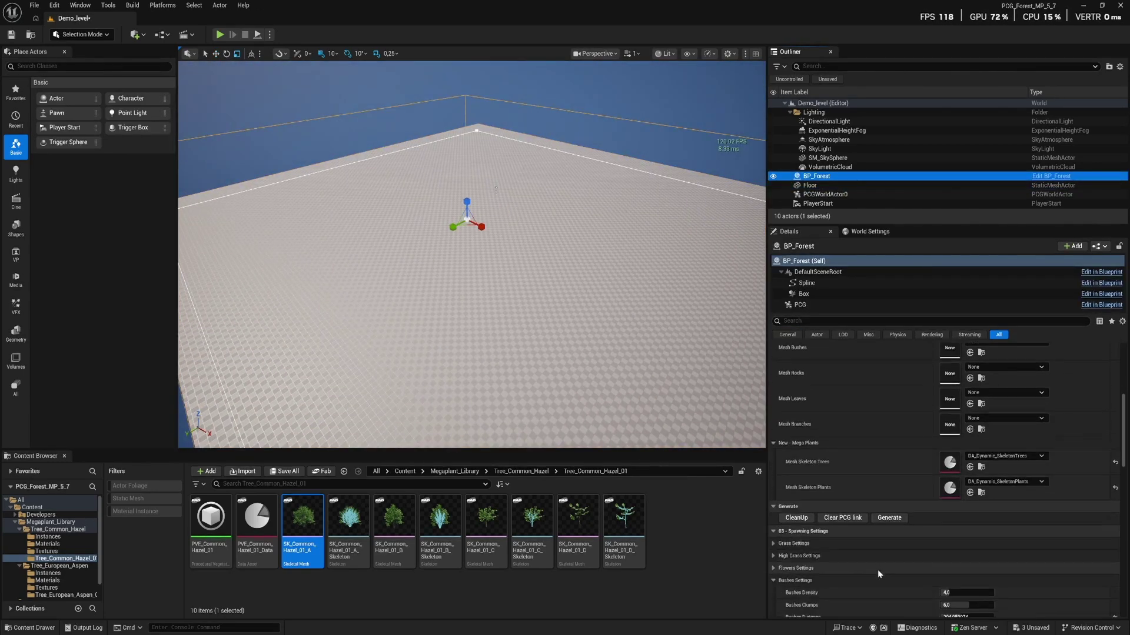
click(887, 518)
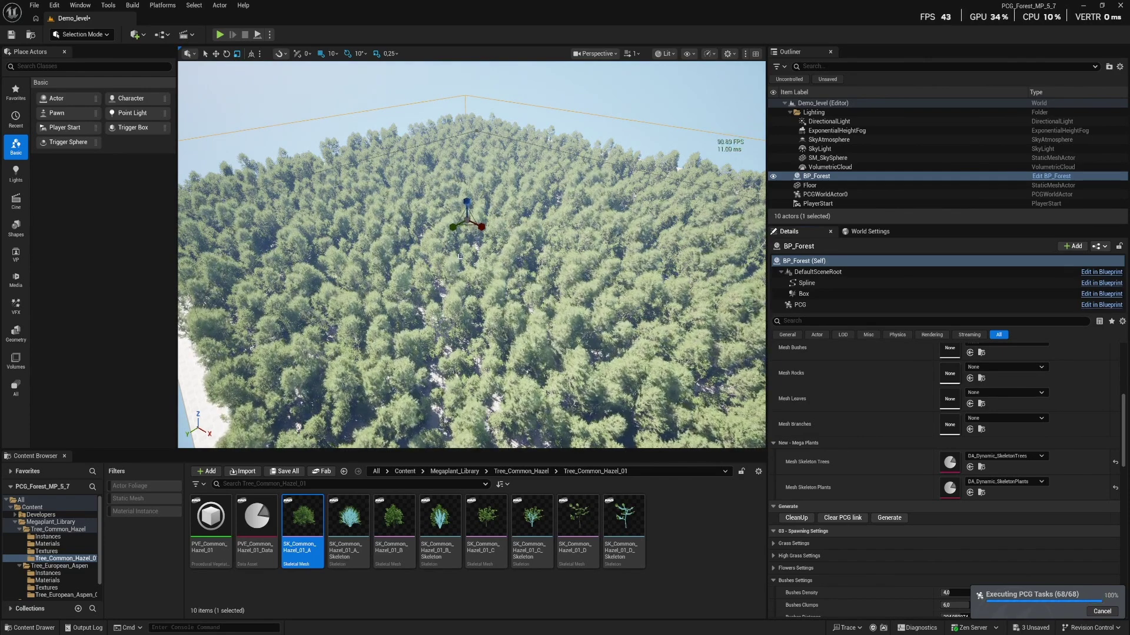
Examine the generated forest up close and from above, focusing on the ExponentialHeightFog actor, to check its density and performance
right_drag(470, 254, 522, 319)
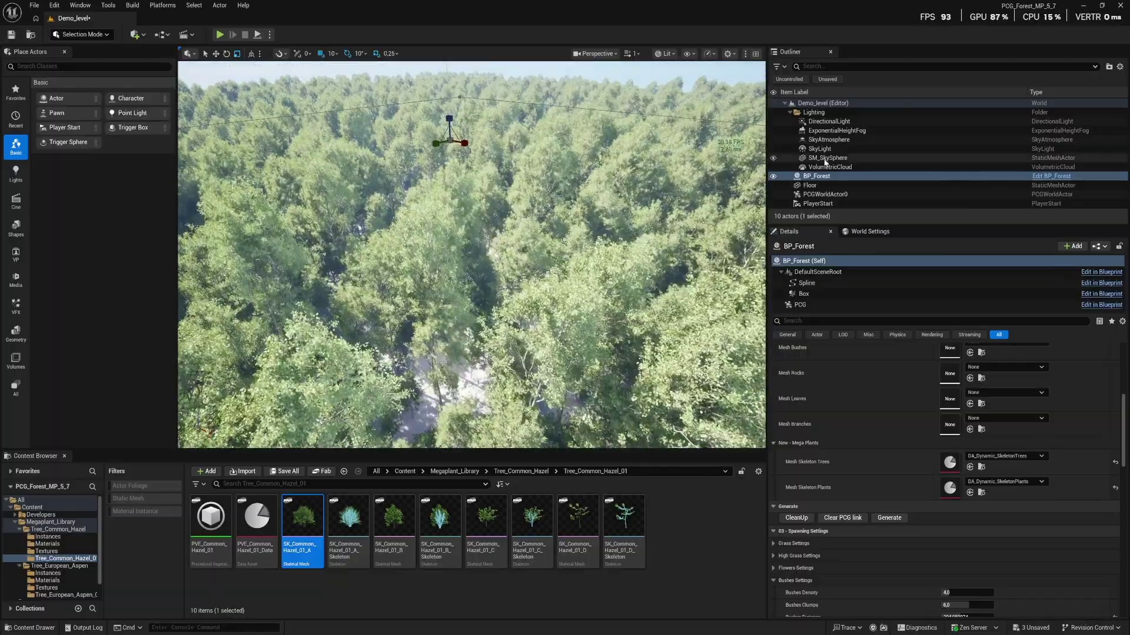
double_click(835, 131)
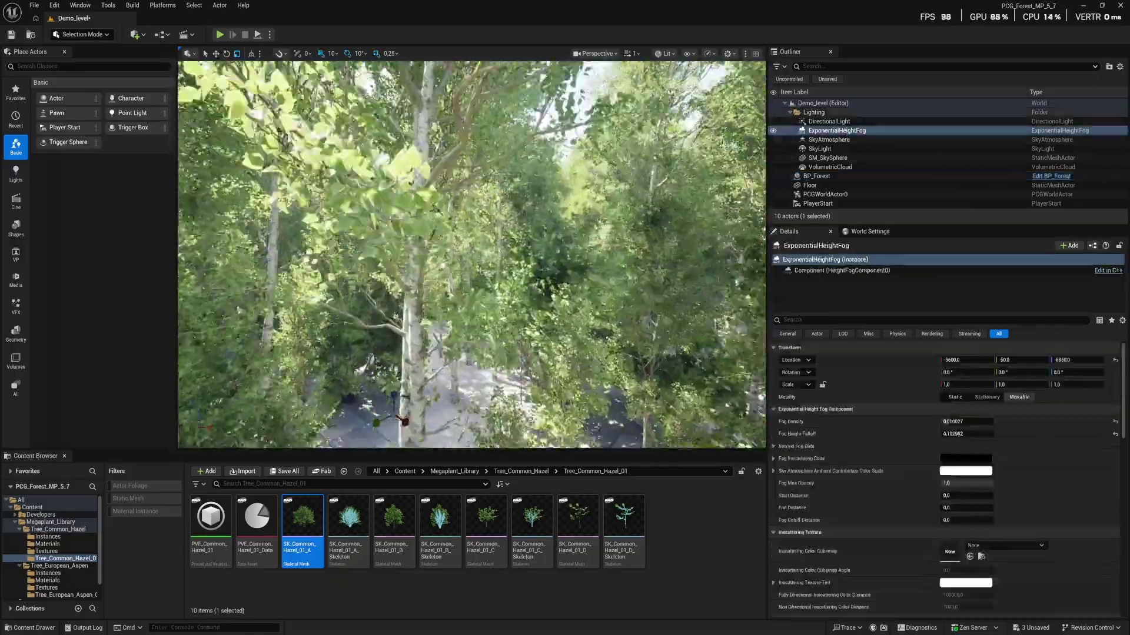
right_drag(471, 254, 465, 329)
key(w)
key(s)
key(s)
key(e)
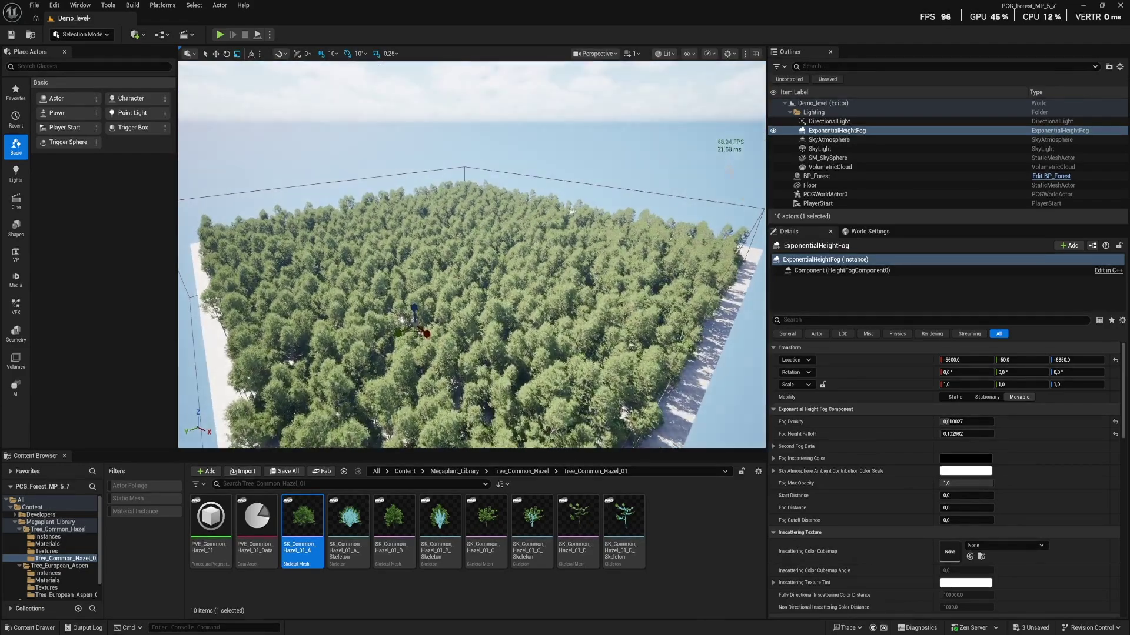
key(w)
mouse_move(471, 255)
right_down()
mouse_move(383, 262)
mouse_move(370, 235)
mouse_move(442, 258)
mouse_move(459, 247)
right_up()
key(w)
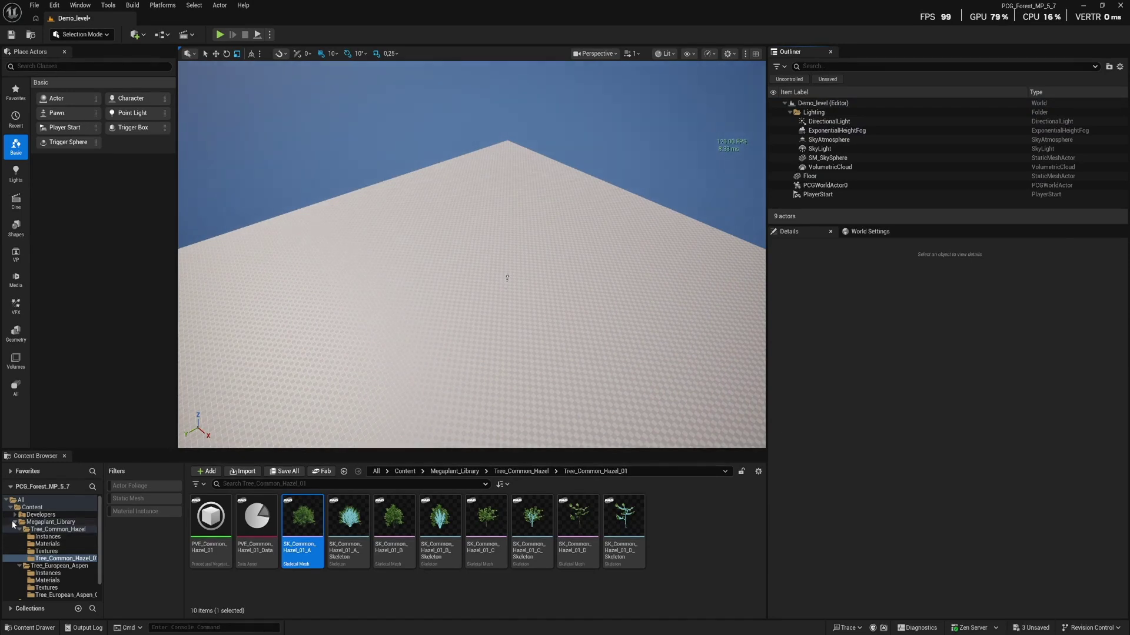
Place a new BP_Forest from the PCG_Forest folder onto the empty floor
click(14, 522)
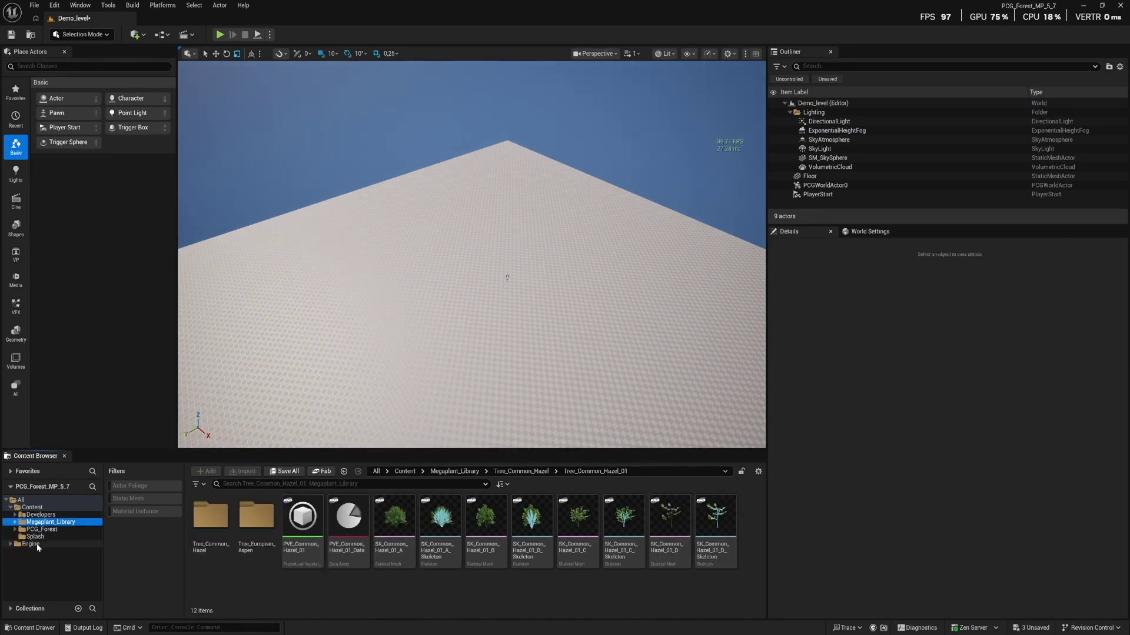
click(41, 529)
drag(490, 358, 493, 338)
right_drag(273, 140, 297, 127)
key(w)
Assign DA_Dynamic_SkeletonTrees as BP_Forest's Mesh Skeleton Trees and DA_Dynamic_SkeletonPlants as its Mesh Skeleton Plants
click(847, 177)
scroll(1051, 580, down, 6)
click(995, 489)
click(885, 490)
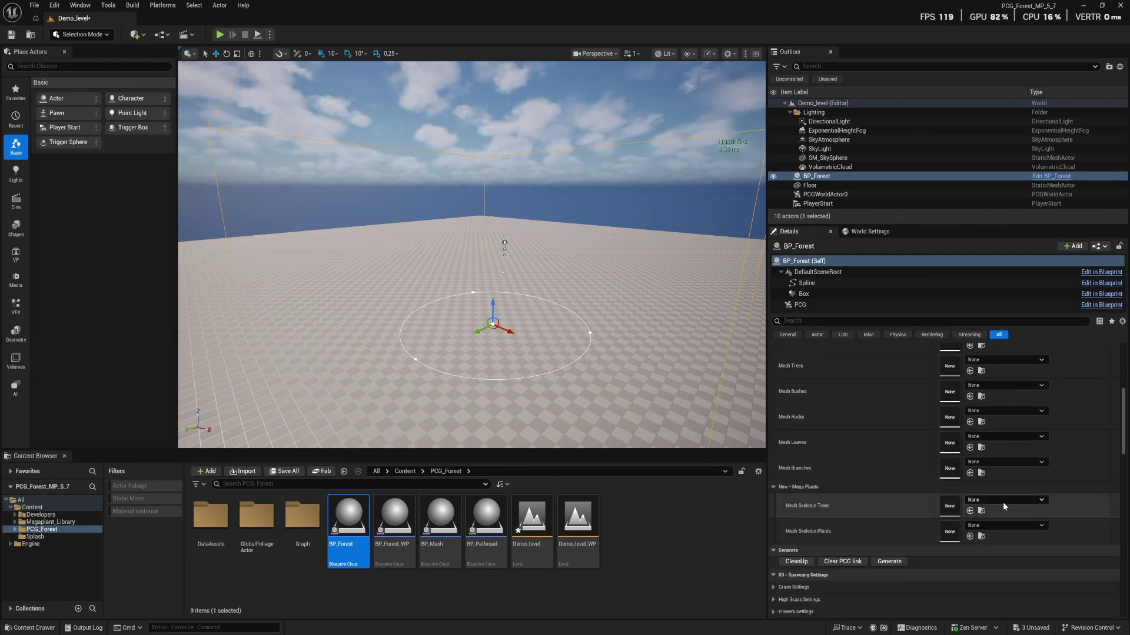
click(1002, 500)
click(1018, 391)
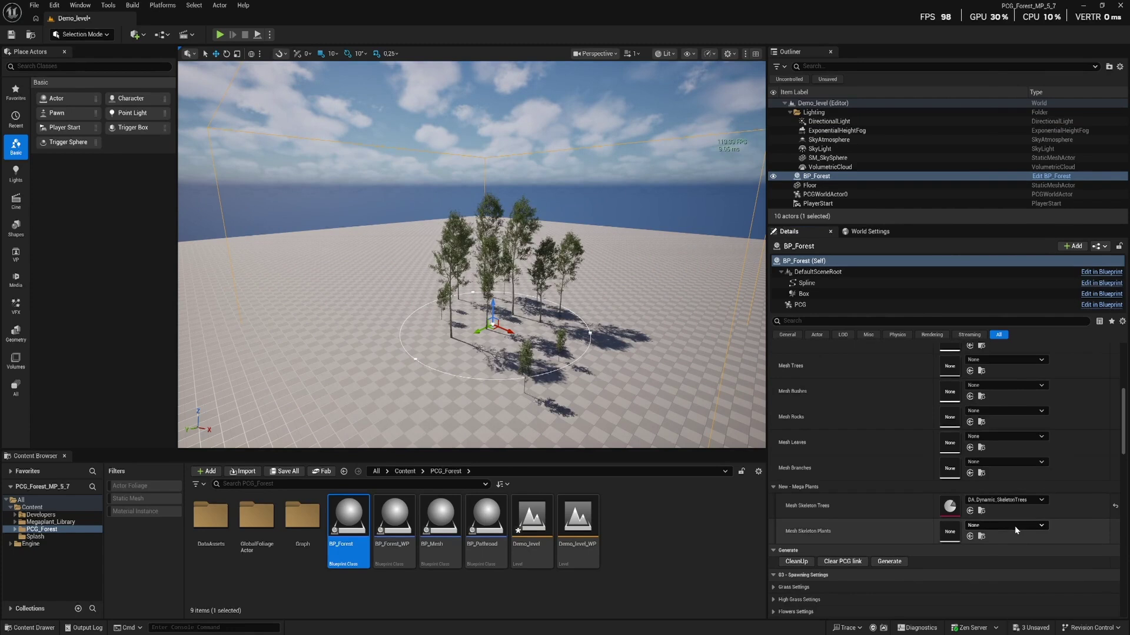
click(1014, 526)
click(1010, 420)
Place BP_GlobalFoliageActor_UE5 from the GlobalFoliageActor folder beside the trees and set its Wind Speed to 50
right_drag(471, 255, 497, 227)
key(w)
double_click(261, 546)
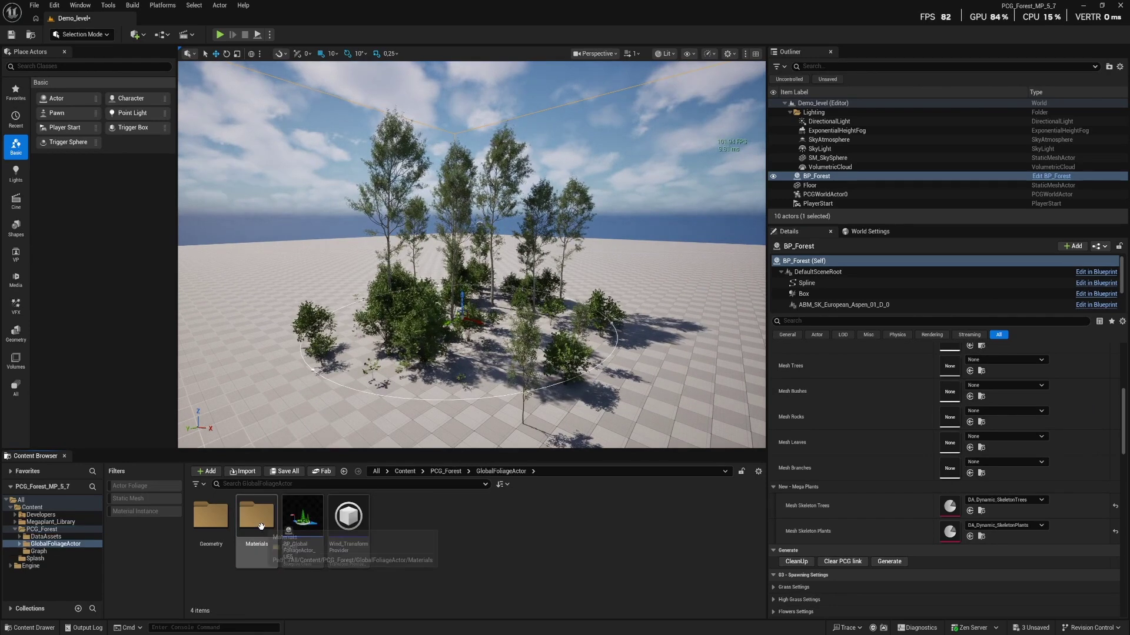
drag(304, 501, 626, 389)
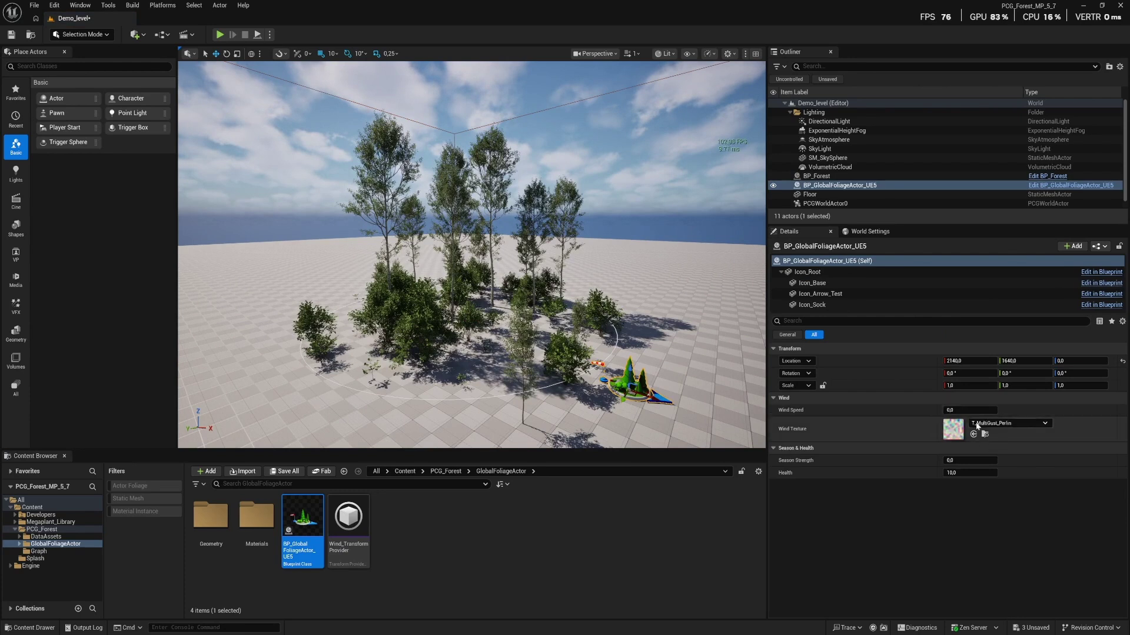
drag(970, 410, 1000, 411)
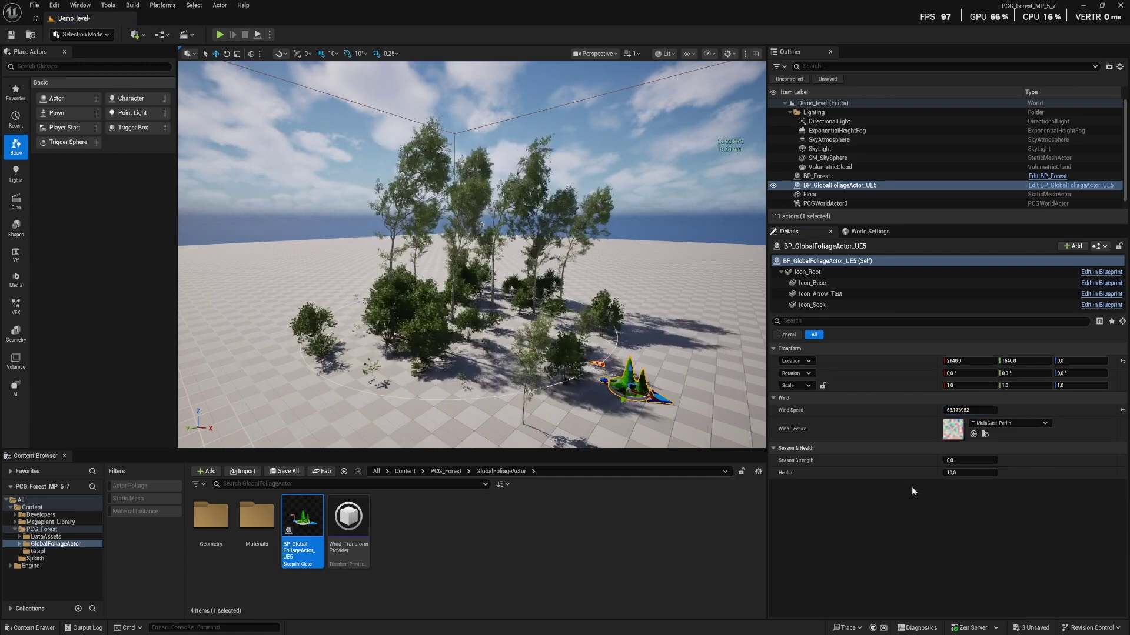
click(960, 410)
text(50,0)
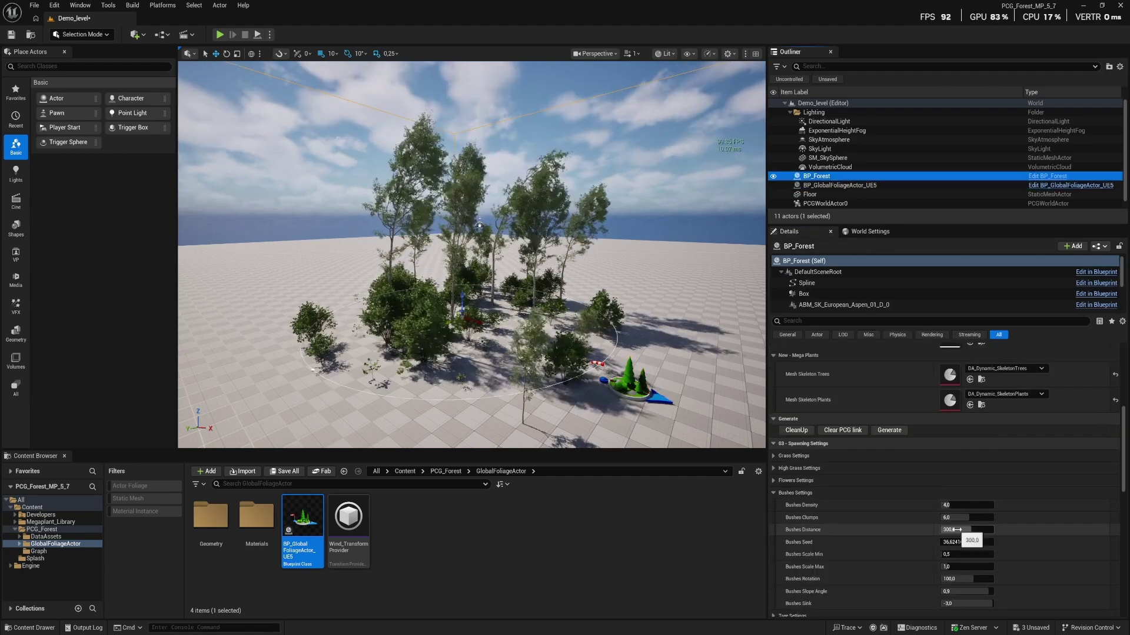
Set both Bushes Distance and Tree Distance of BP_Forest to 50
click(965, 529)
key(Return)
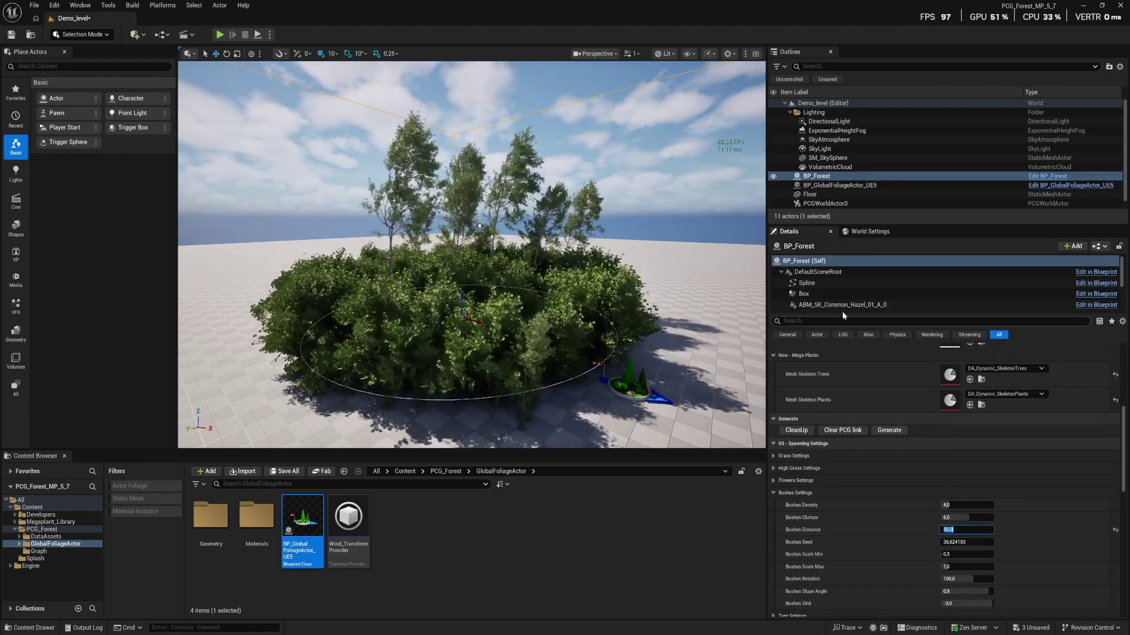
scroll(920, 467, down, 4)
click(965, 551)
text(50)
key(Return)
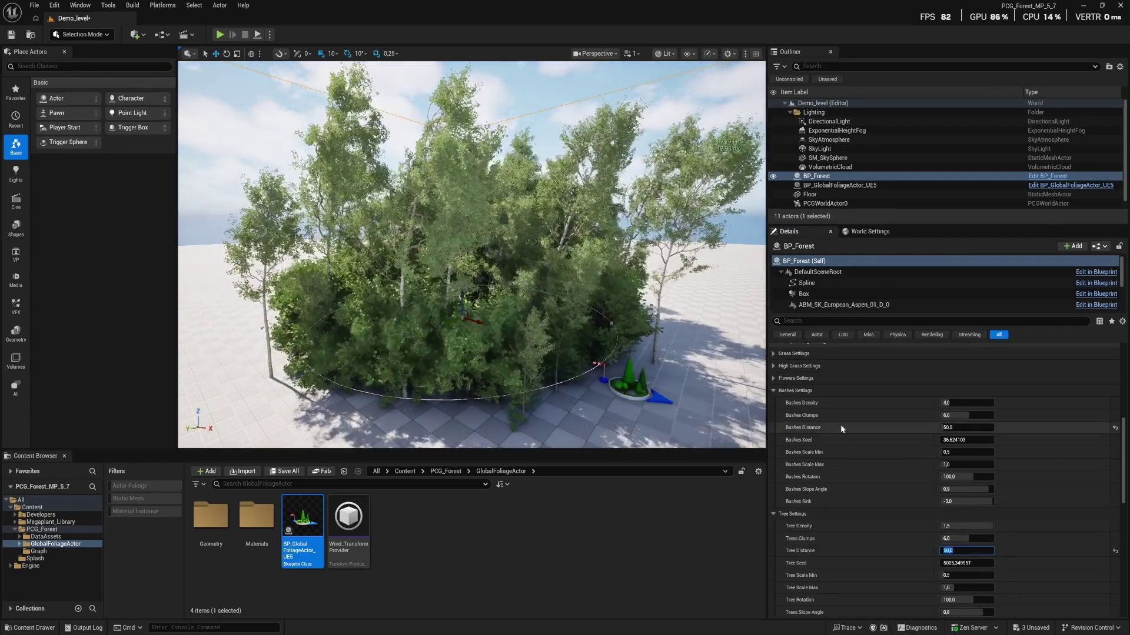
Thin out the bushes by setting BP_Forest's Bushes Distance to 200
click(948, 428)
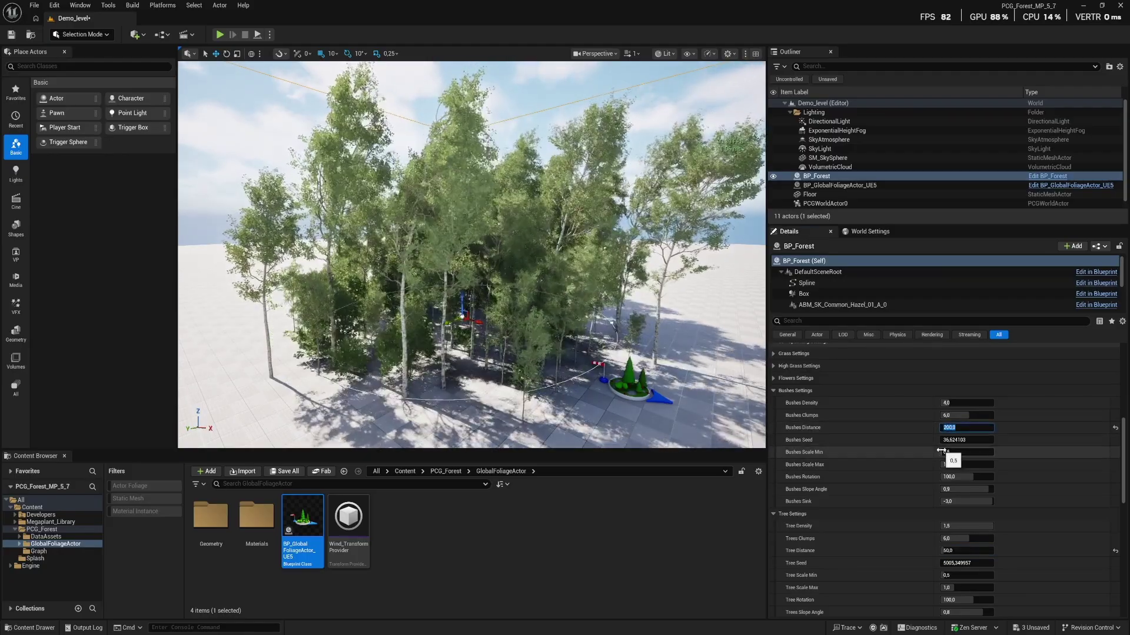
alt+drag(730, 412, 750, 365)
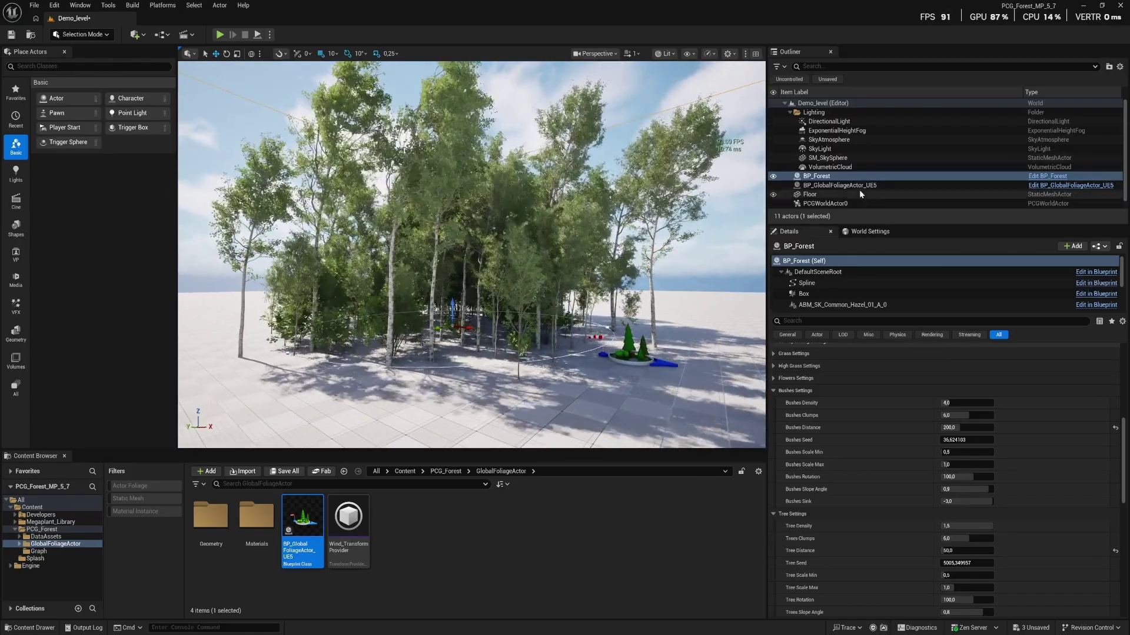
Rotate BP_GlobalFoliageActor_UE5 about Z to about 160° and back to about 120° to change the wind direction
click(856, 185)
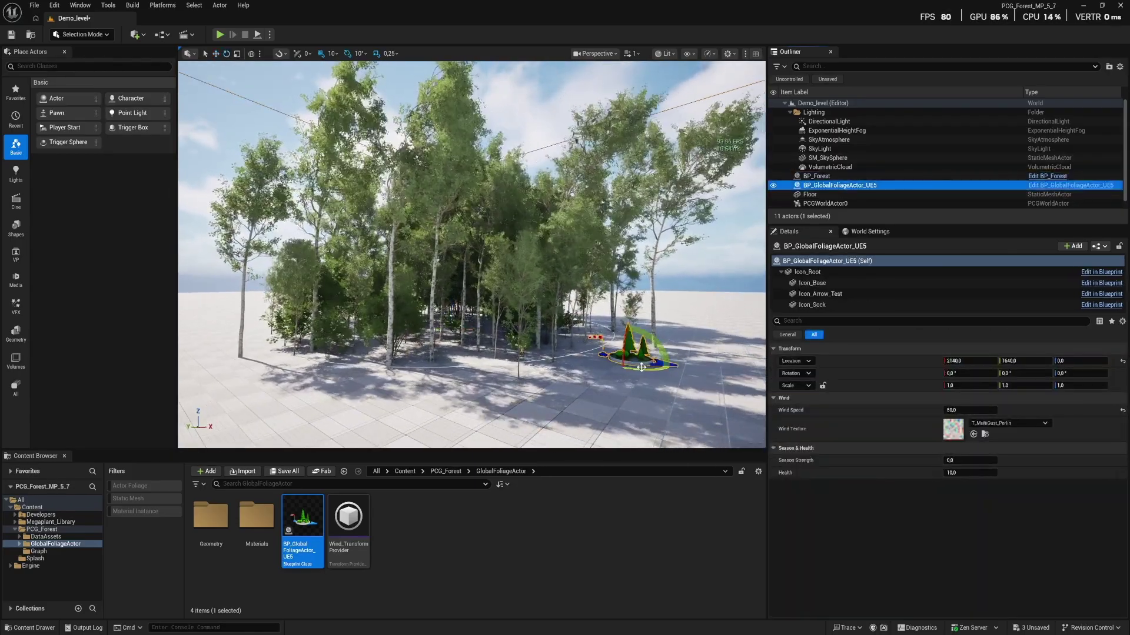
drag(652, 370, 595, 369)
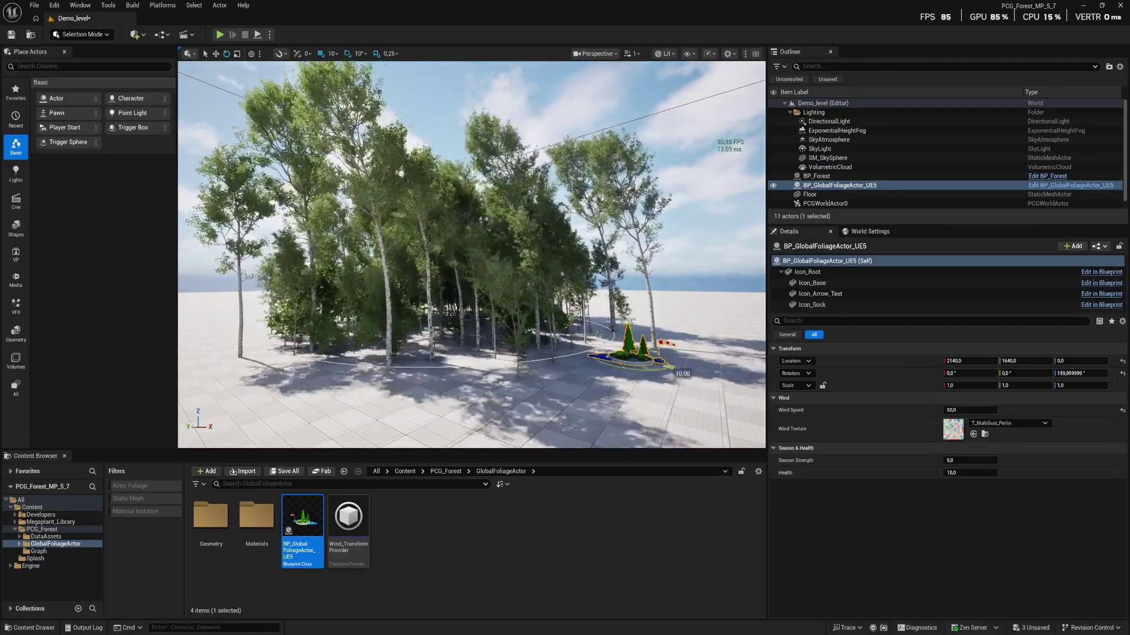
drag(585, 358, 650, 373)
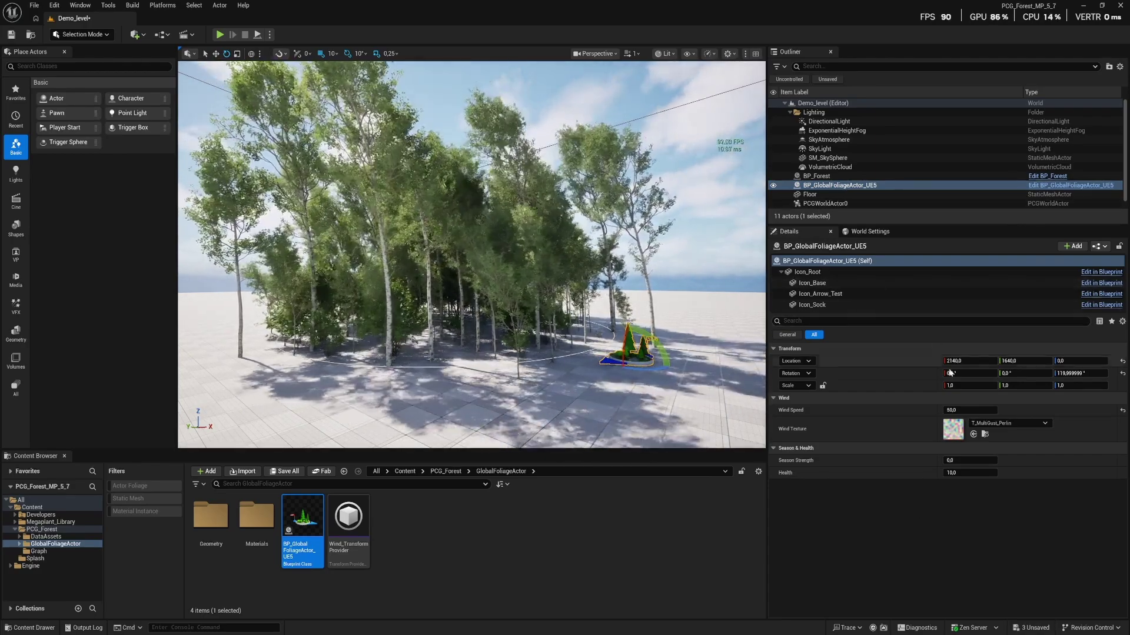
Set the global foliage actor's Wind Speed to 25 and rotate it to 10° about Z
click(956, 410)
text(25)
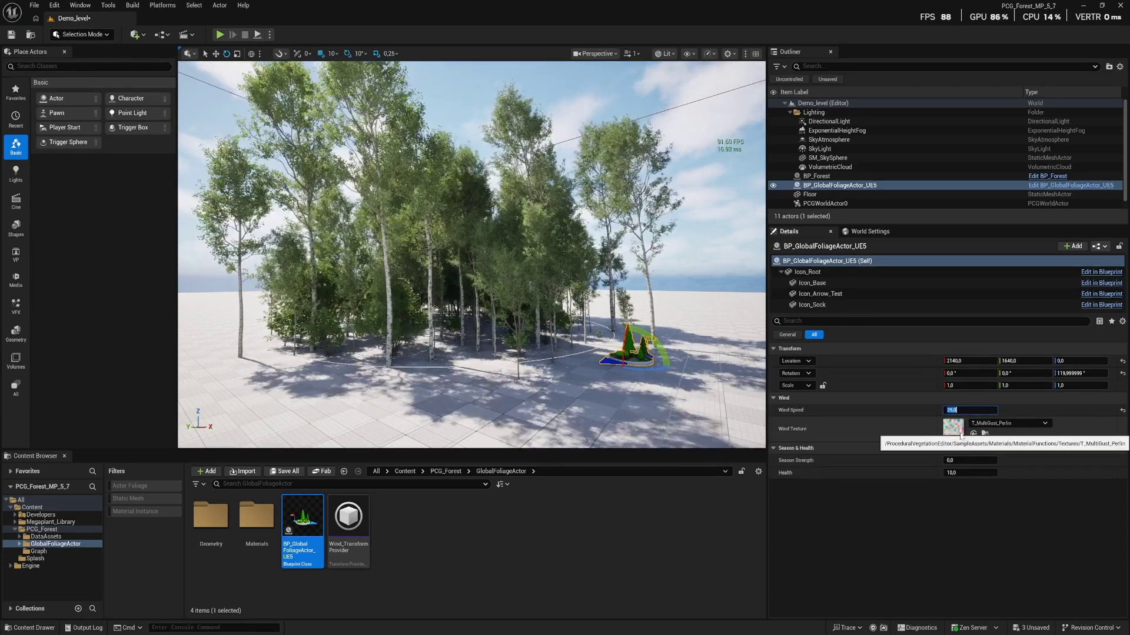
key(Return)
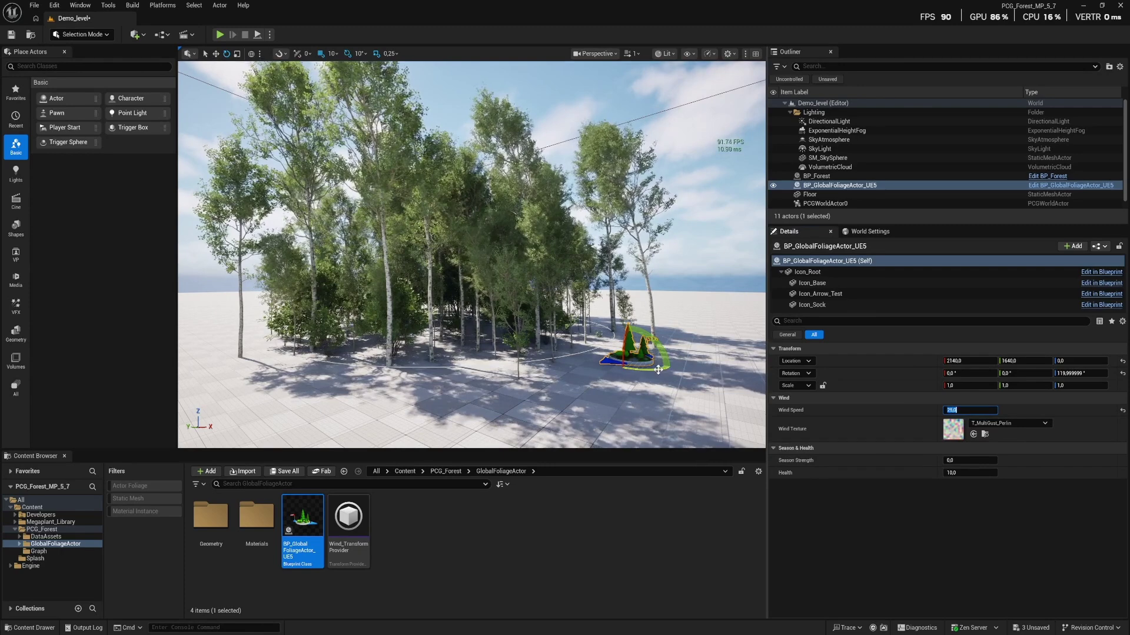
drag(663, 367, 646, 356)
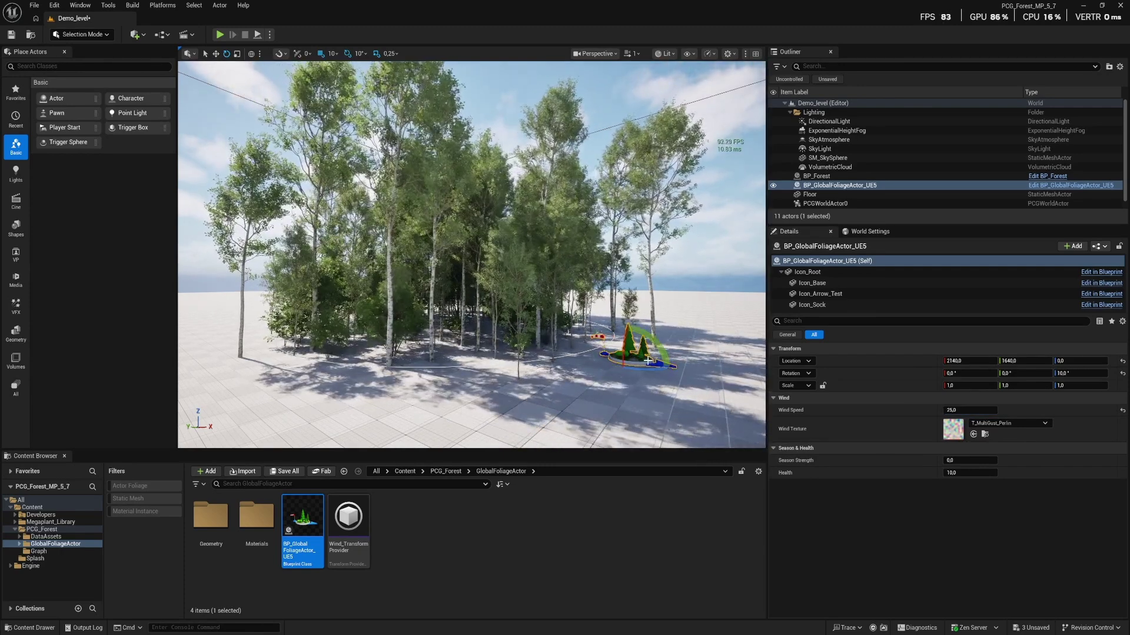
right_drag(495, 336, 512, 328)
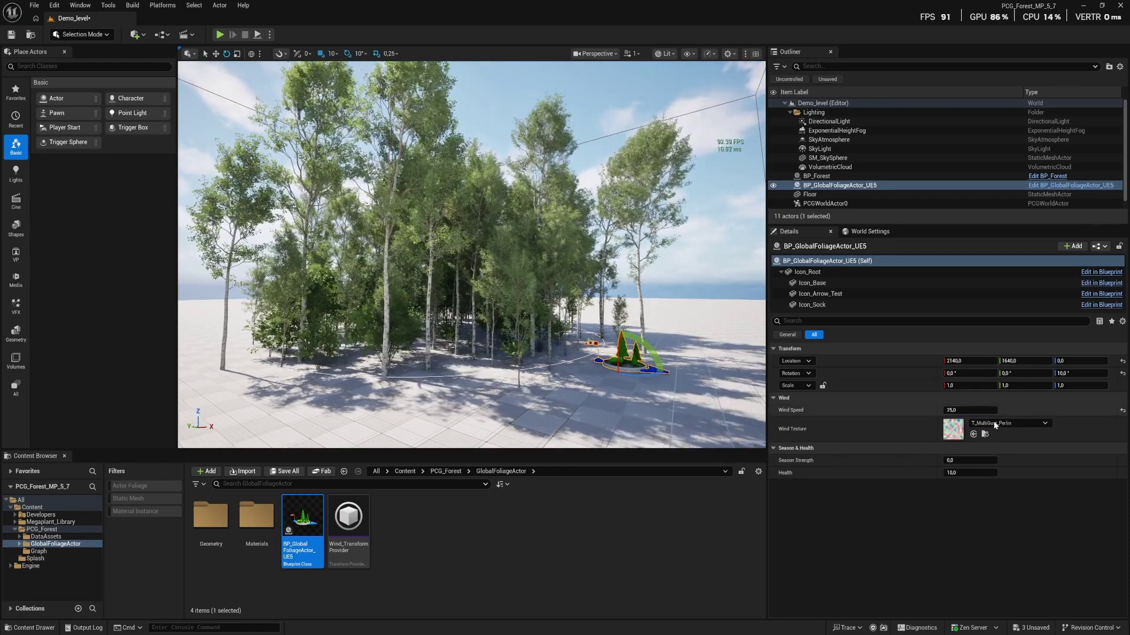
Set the global foliage actor's Season Strength to about 8.25 and Health to about -0.03, and raise Wind Speed to about 93.3
drag(969, 460, 1053, 460)
drag(969, 473, 947, 472)
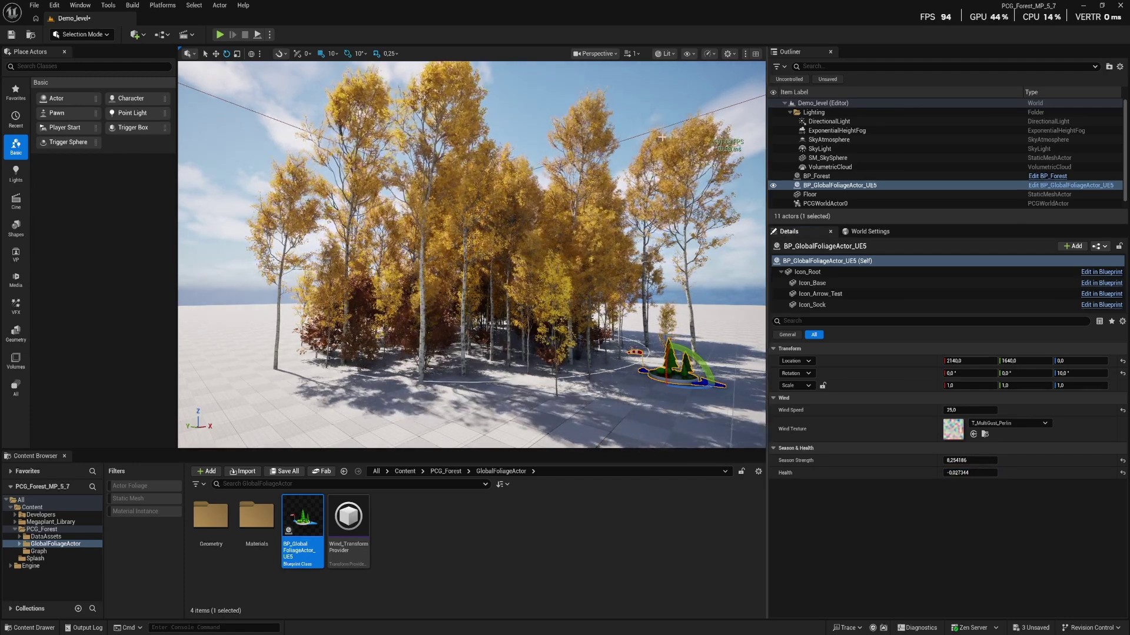
drag(969, 410, 1035, 410)
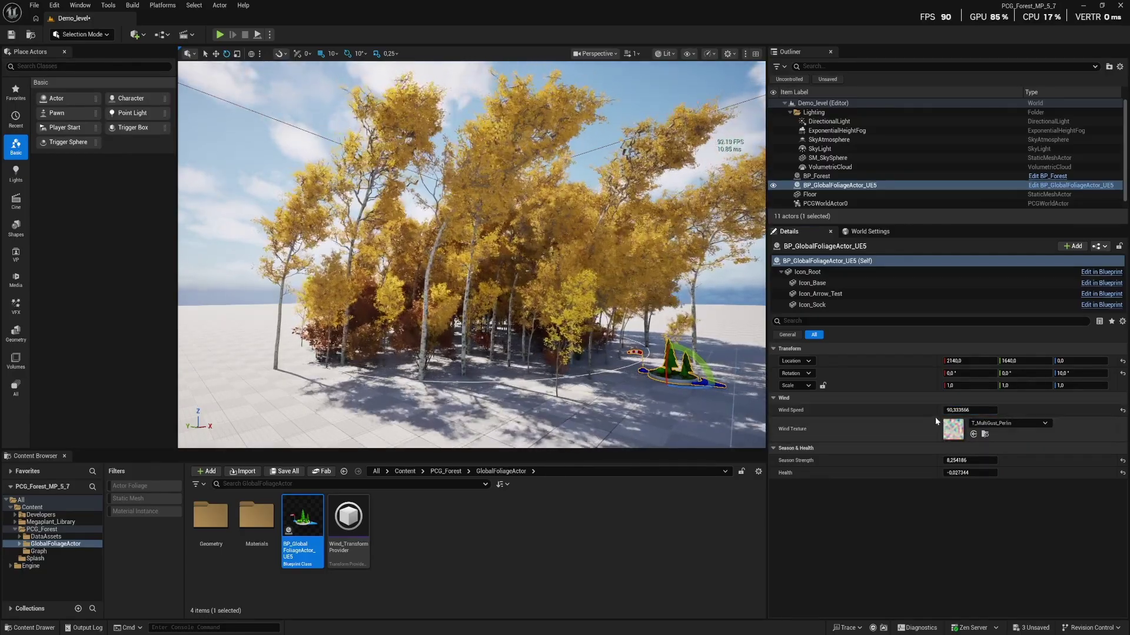
click(958, 410)
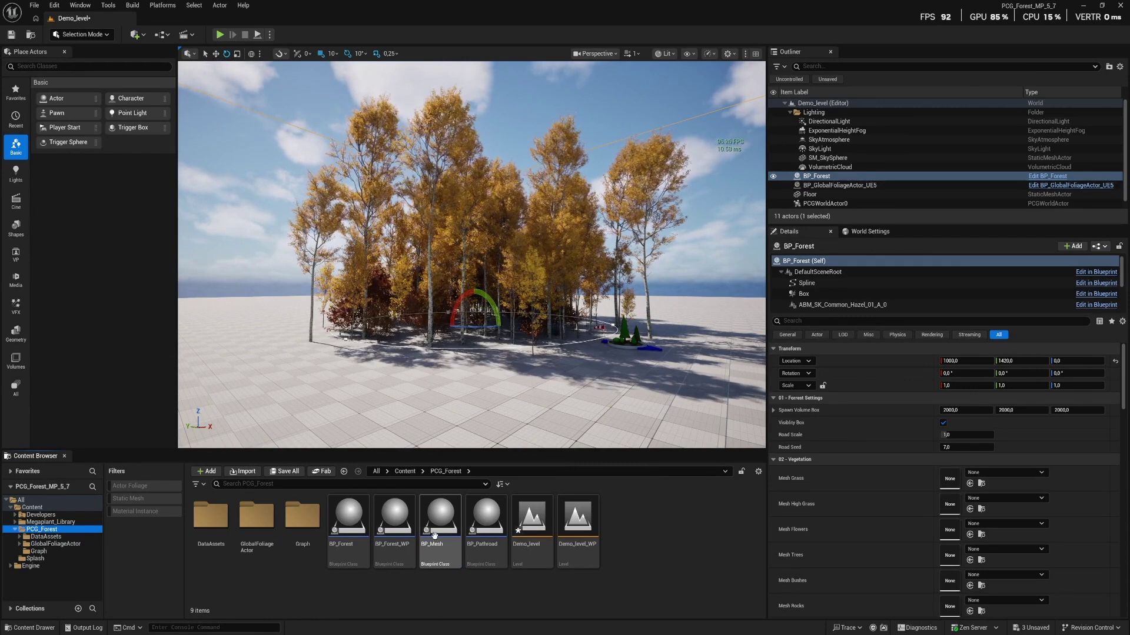
Add BP_Mesh and BP_Pathroad to the level beside the forest and adjust the path's spline so it runs into the trees
drag(436, 420, 438, 333)
click(943, 436)
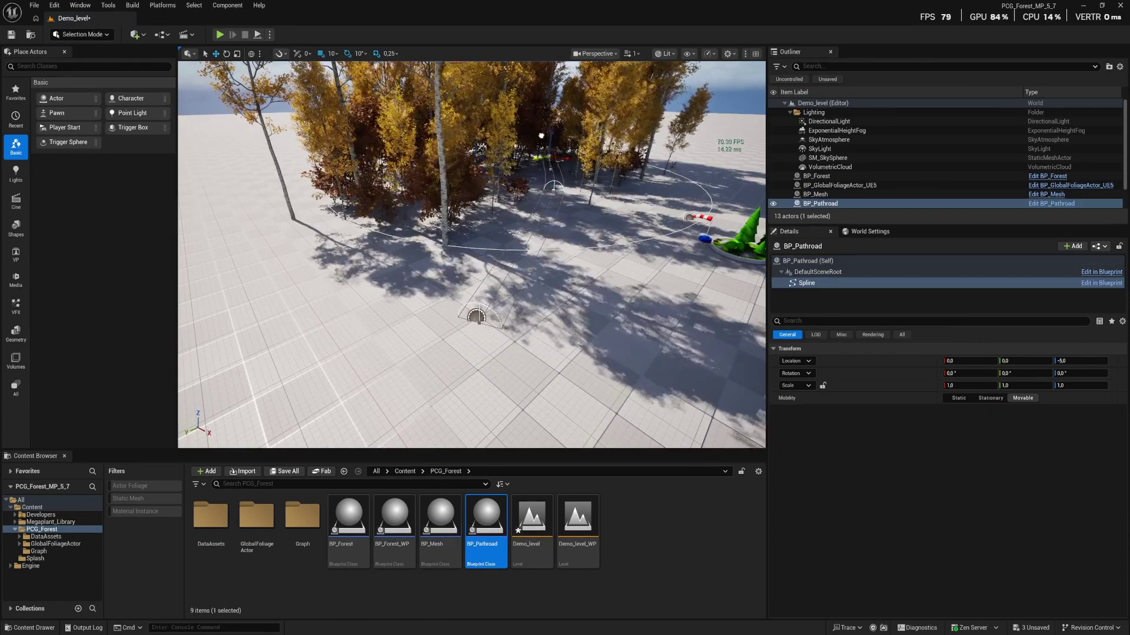
drag(552, 165, 536, 165)
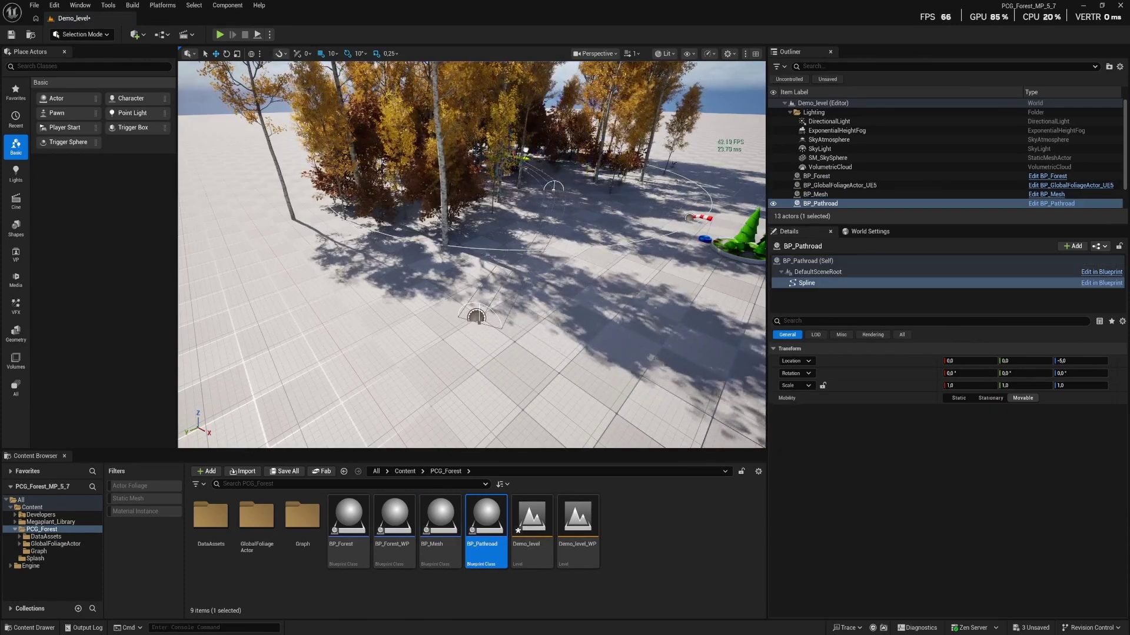
right_drag(556, 250, 550, 191)
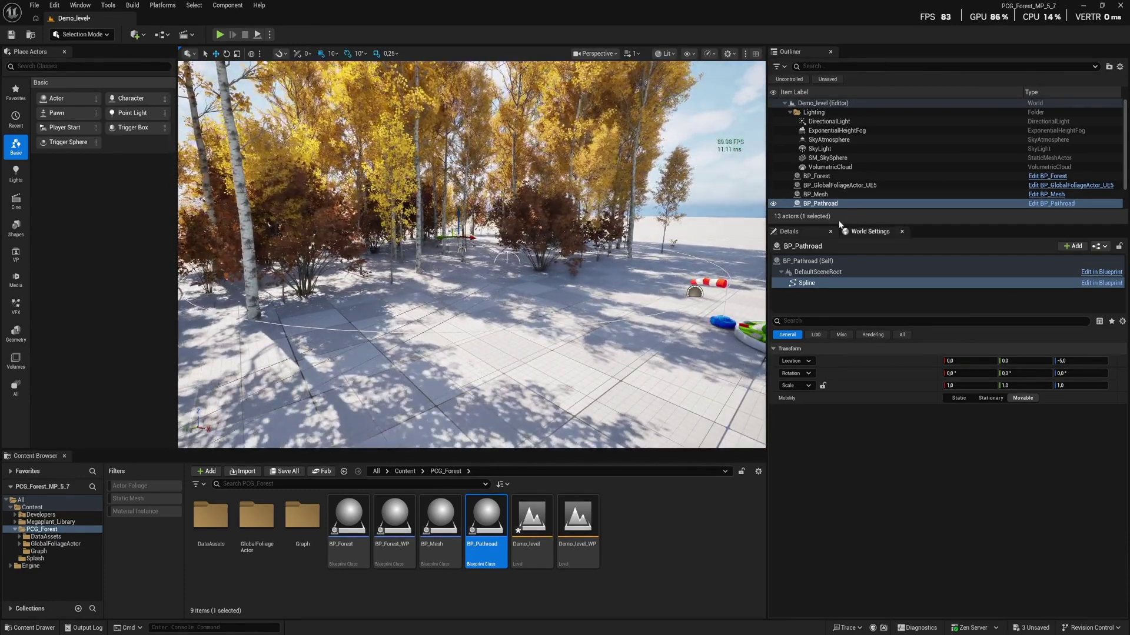
Increase BP_Forest's Road Scale to widen the cleared path and set Road Seed to about 16.3
click(824, 177)
scroll(913, 530, down, 3)
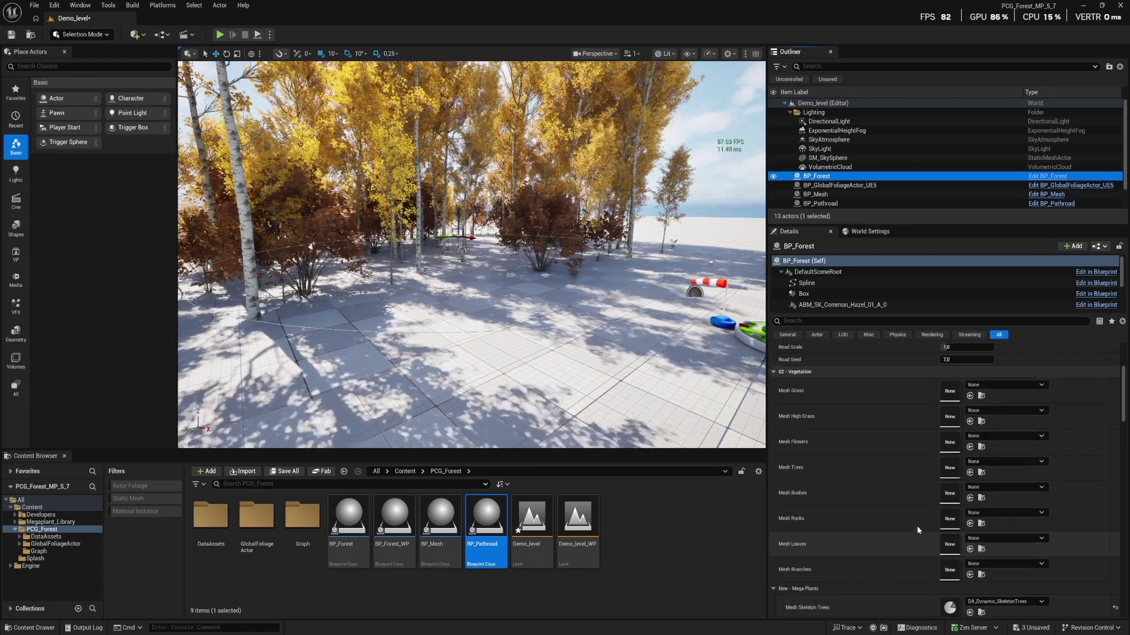
drag(948, 421, 974, 436)
right_drag(413, 387, 470, 404)
key(s)
key(w)
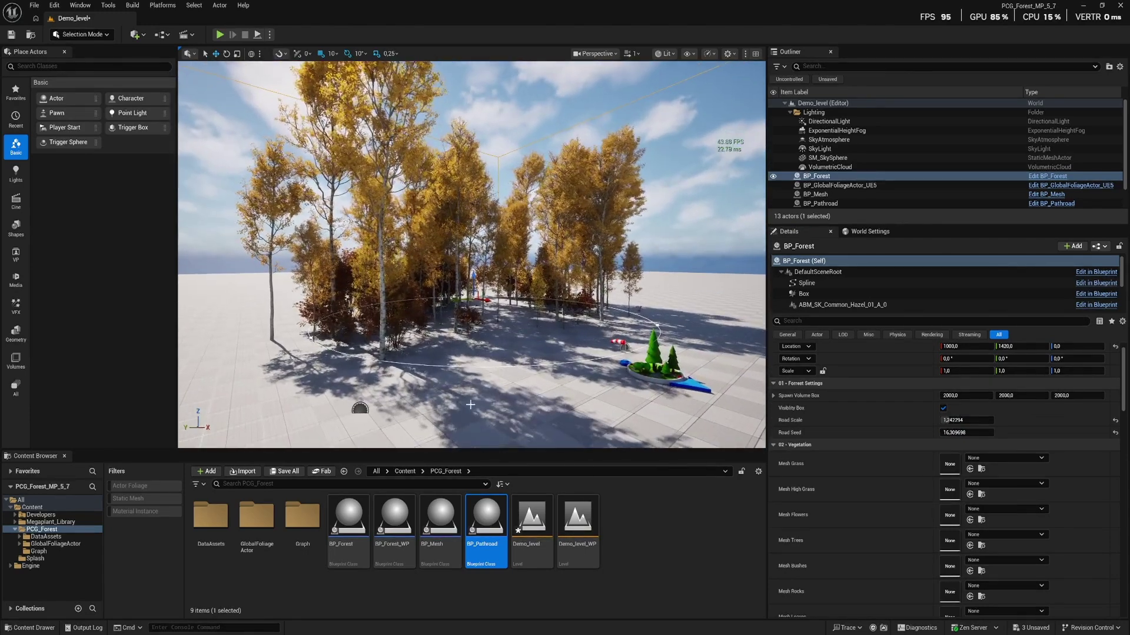
Rotate the DirectionalLight about Z to about -64° to change the sun direction over the forest
click(828, 122)
drag(1062, 359, 1034, 359)
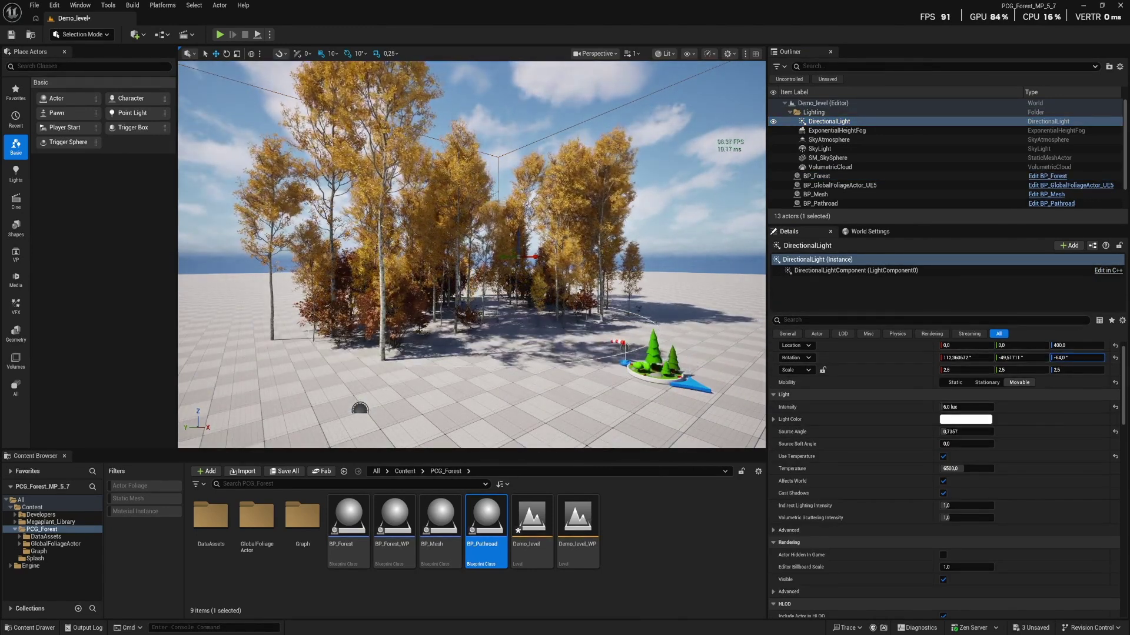